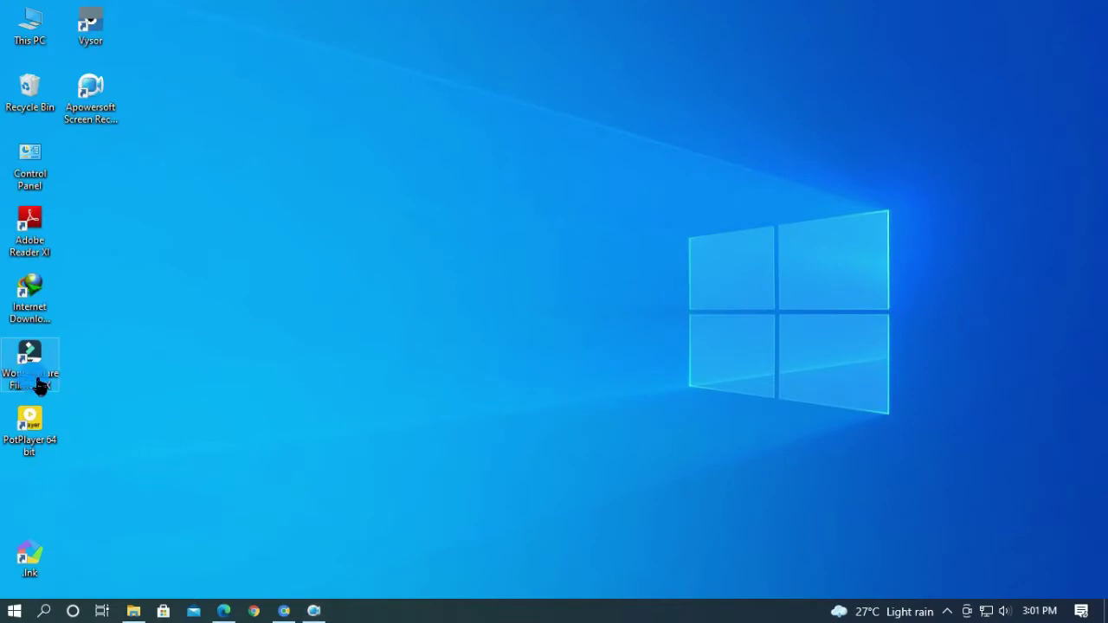
# - Create a new 16:9 project in Wondershare Filmora and import the video VID_20211112_153514(0) from the Downloads folder
pyautogui.doubleClick(33, 386)
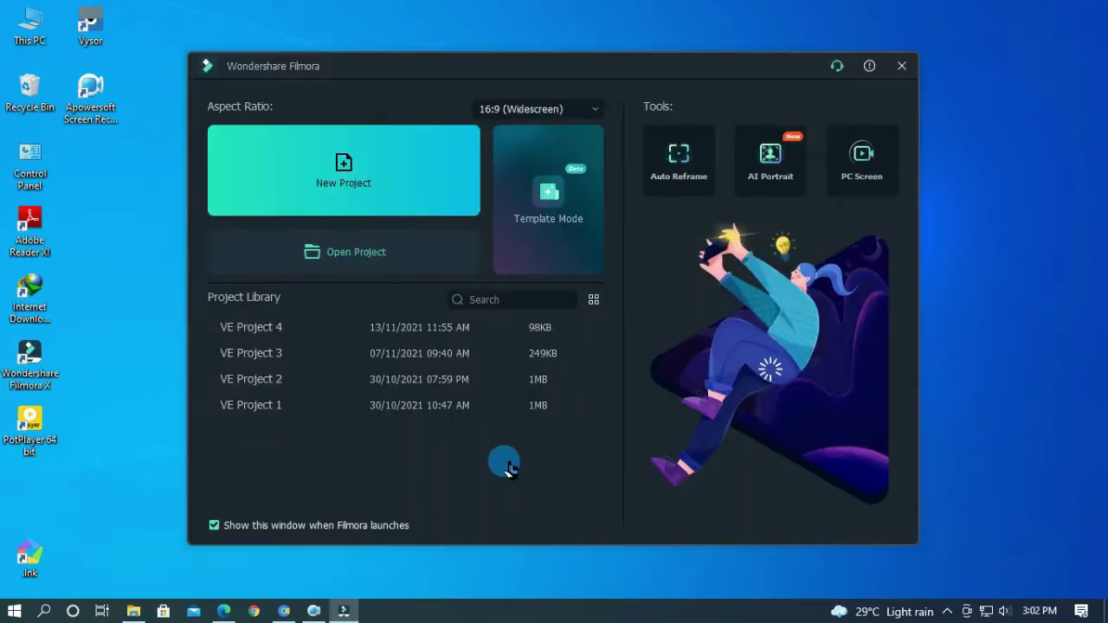
pyautogui.click(355, 182)
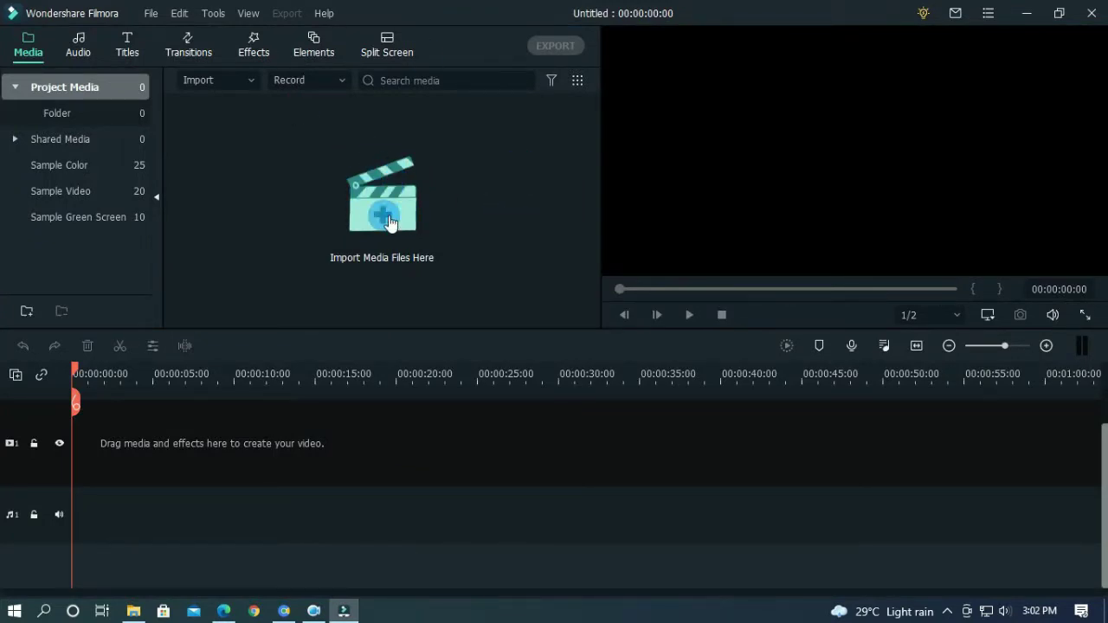
pyautogui.click(385, 221)
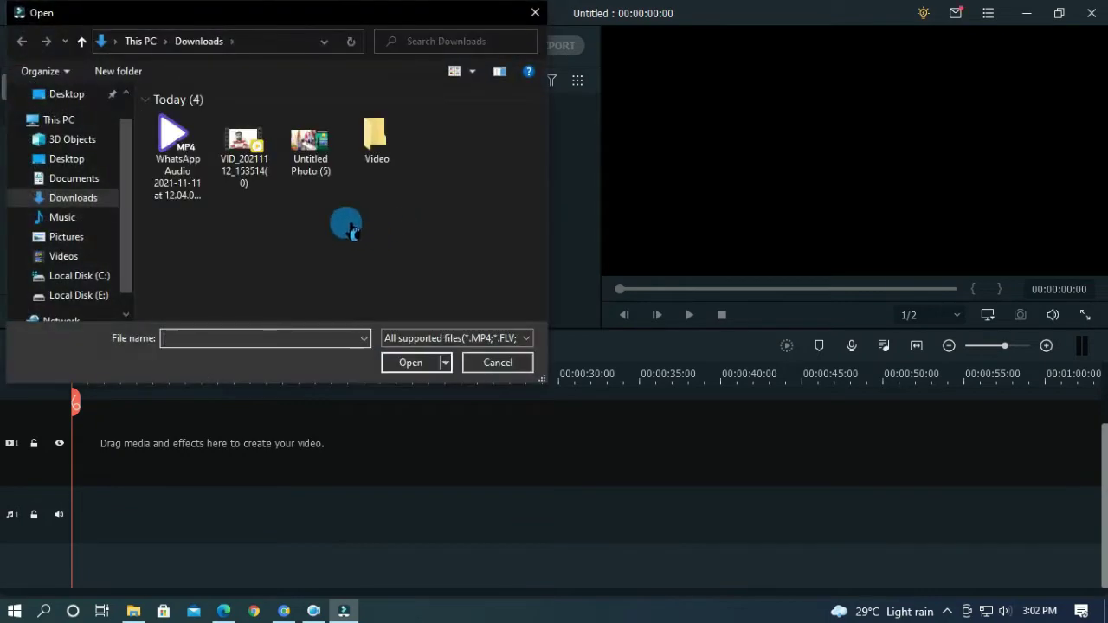
pyautogui.click(261, 177)
pyautogui.click(407, 363)
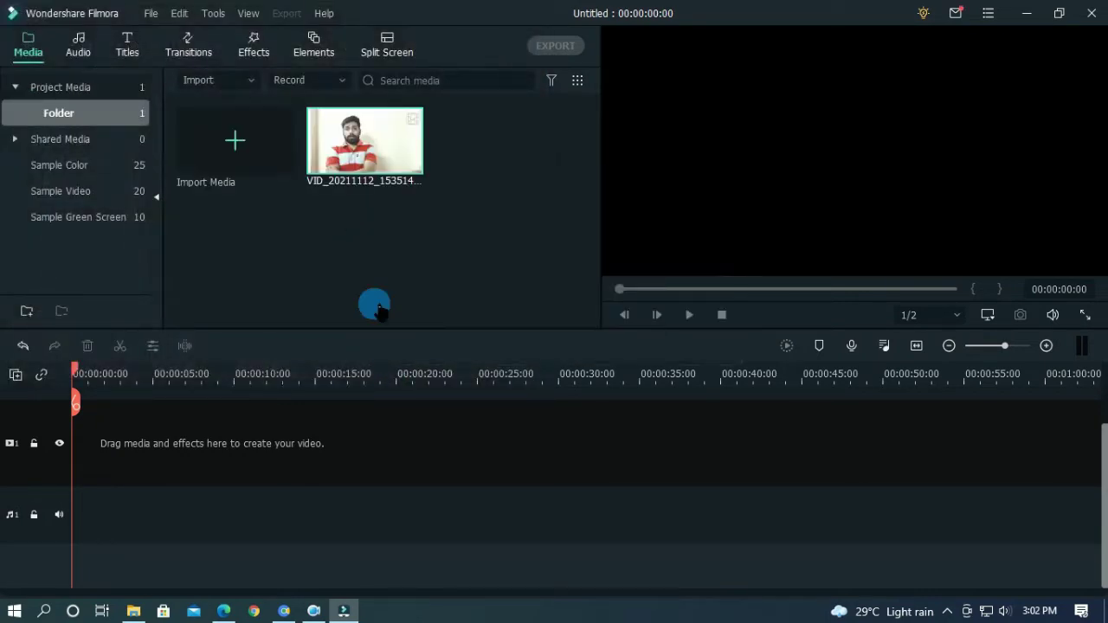
# - Add the imported video to the first video track, keeping the project settings of 1920 x 1080 25fps
pyautogui.click(411, 166)
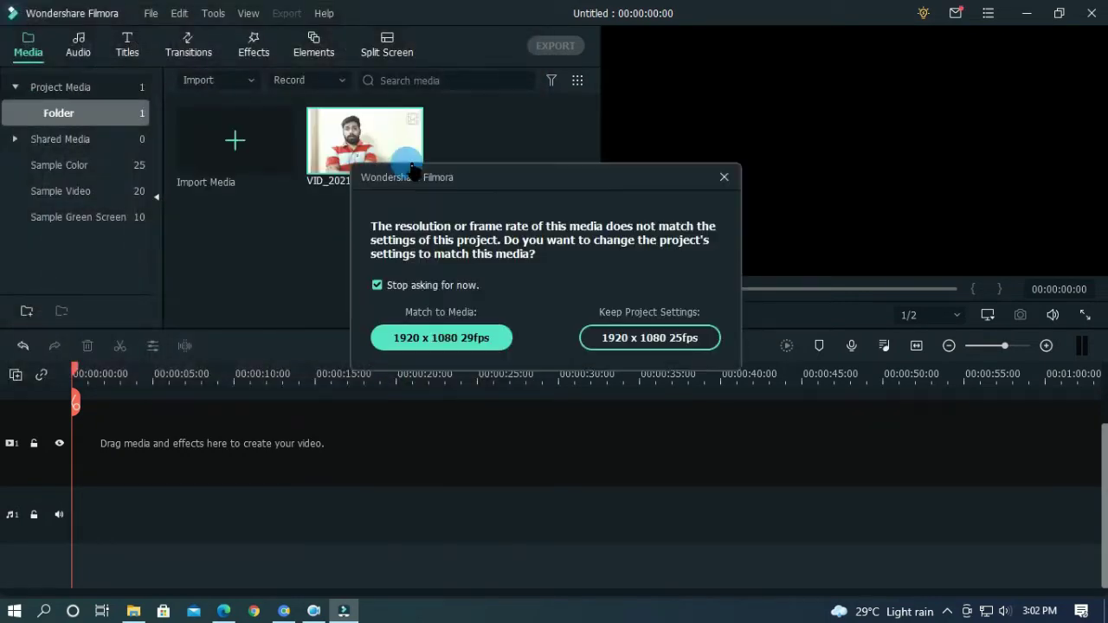
pyautogui.click(622, 337)
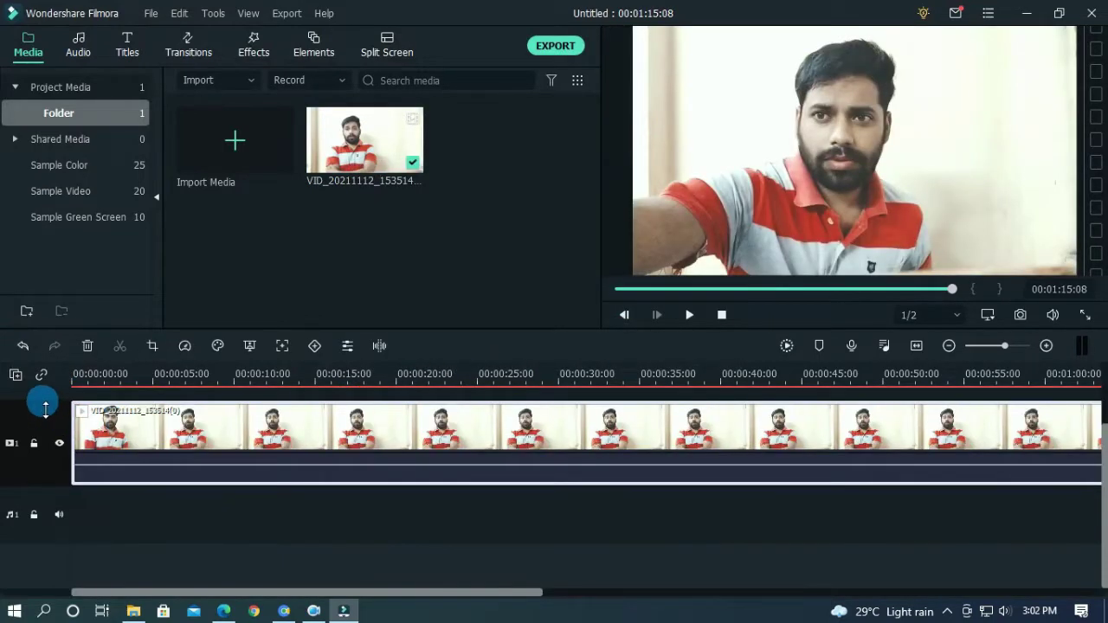
pyautogui.moveTo(47, 433); pyautogui.dragTo(346, 424)
pyautogui.moveTo(587, 385); pyautogui.dragTo(435, 370)
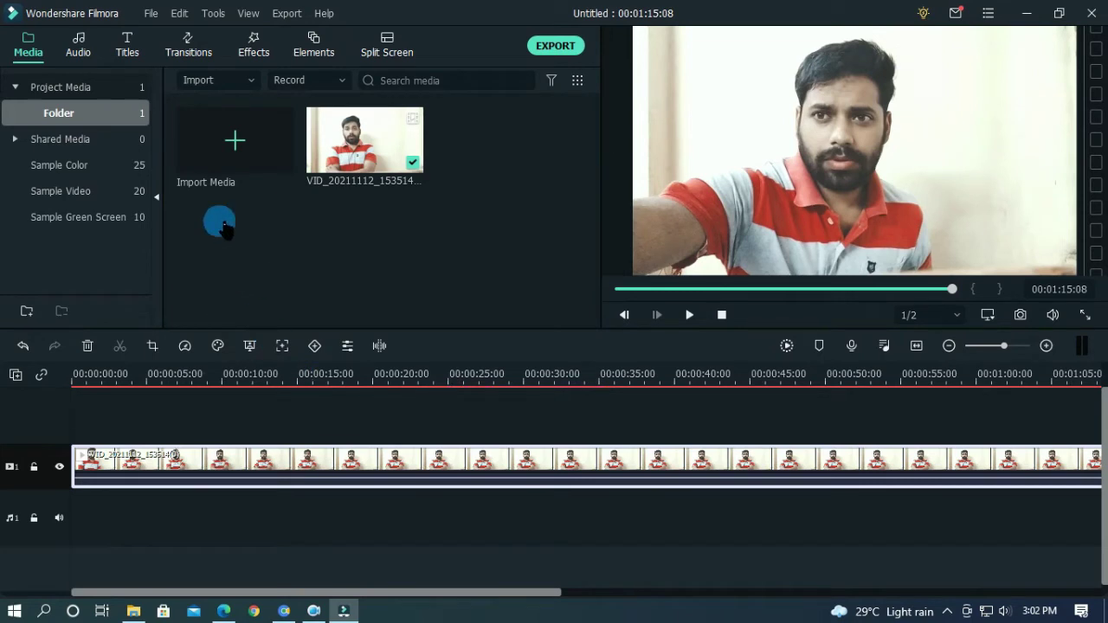
# - Look through the audio library categories, from Sound Effect and Beat music to Folk, Rock and Tender & Sentimental
pyautogui.click(79, 47)
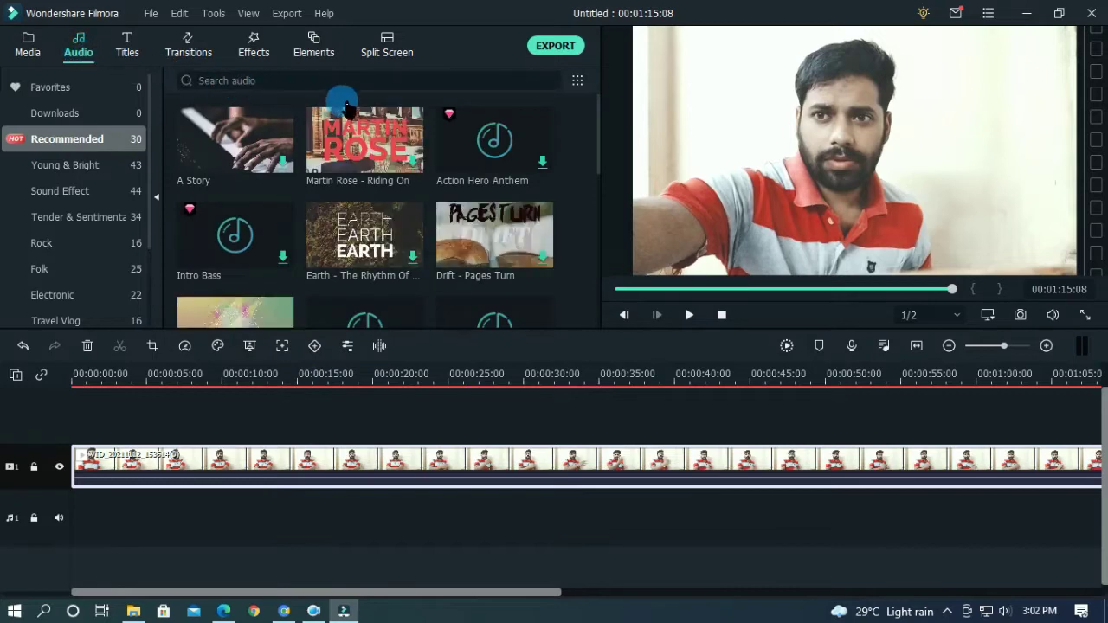
pyautogui.click(79, 191)
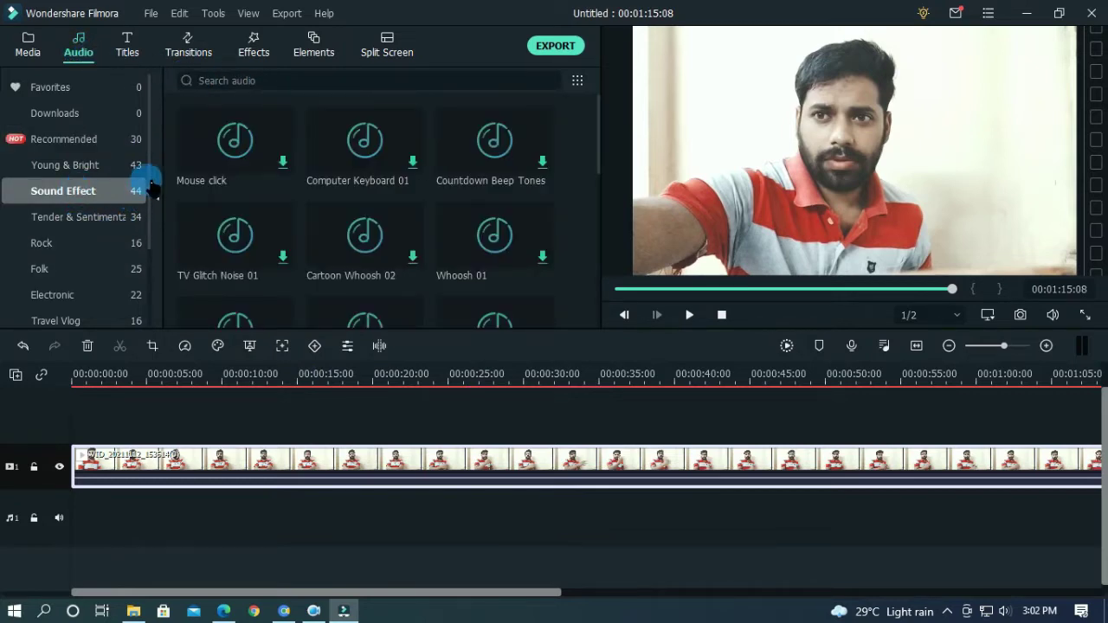
pyautogui.click(153, 218)
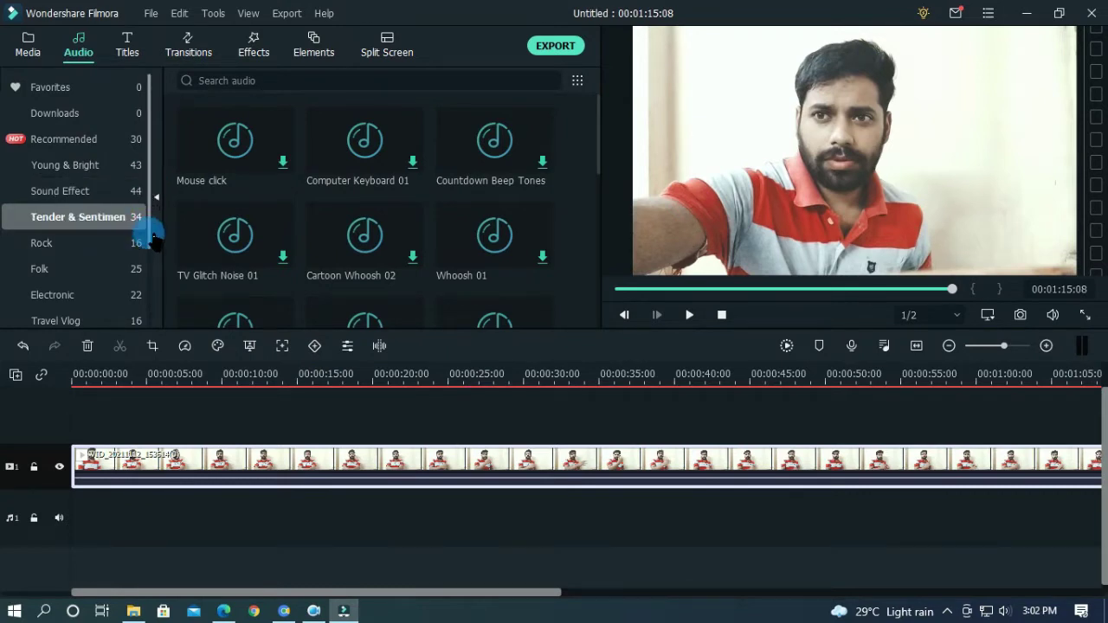
pyautogui.scroll(-4, 156, 248)
pyautogui.click(74, 283)
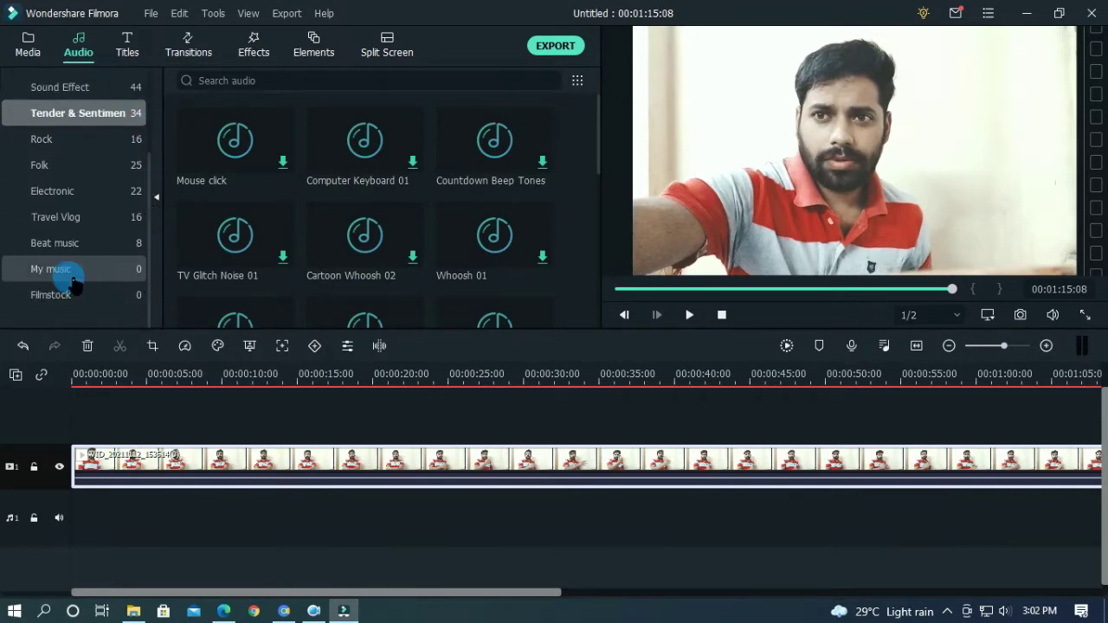
pyautogui.click(78, 243)
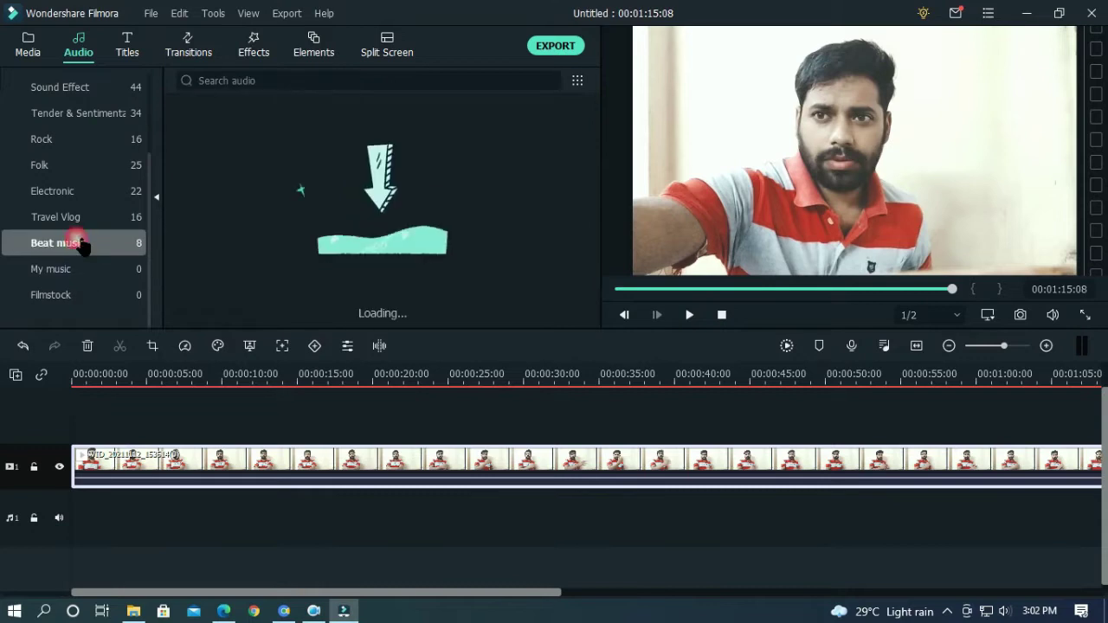
pyautogui.click(81, 218)
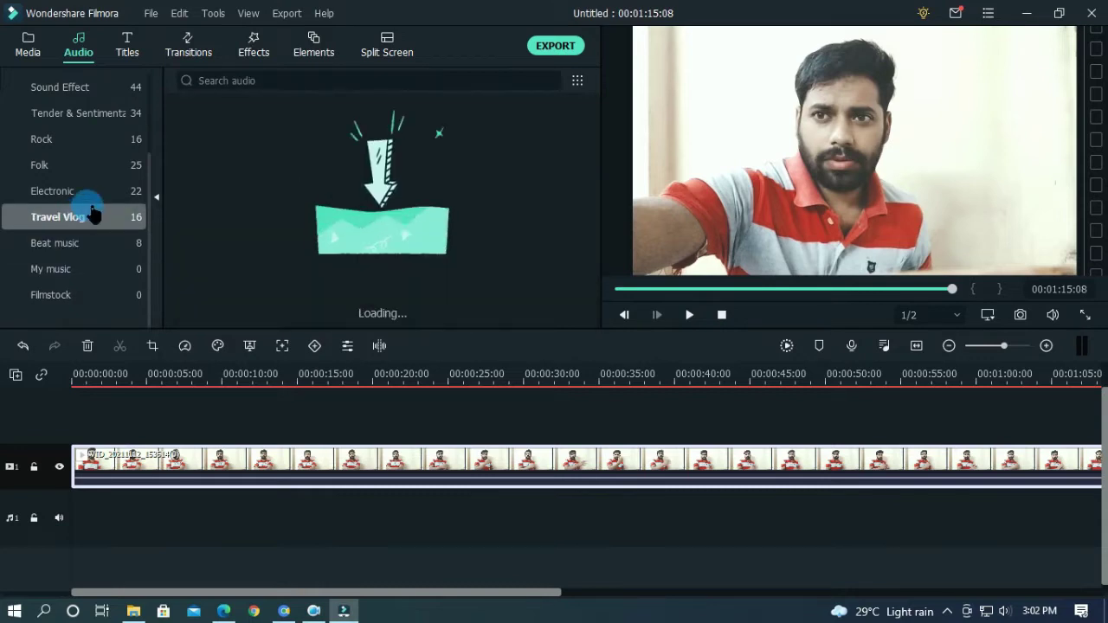
pyautogui.click(87, 190)
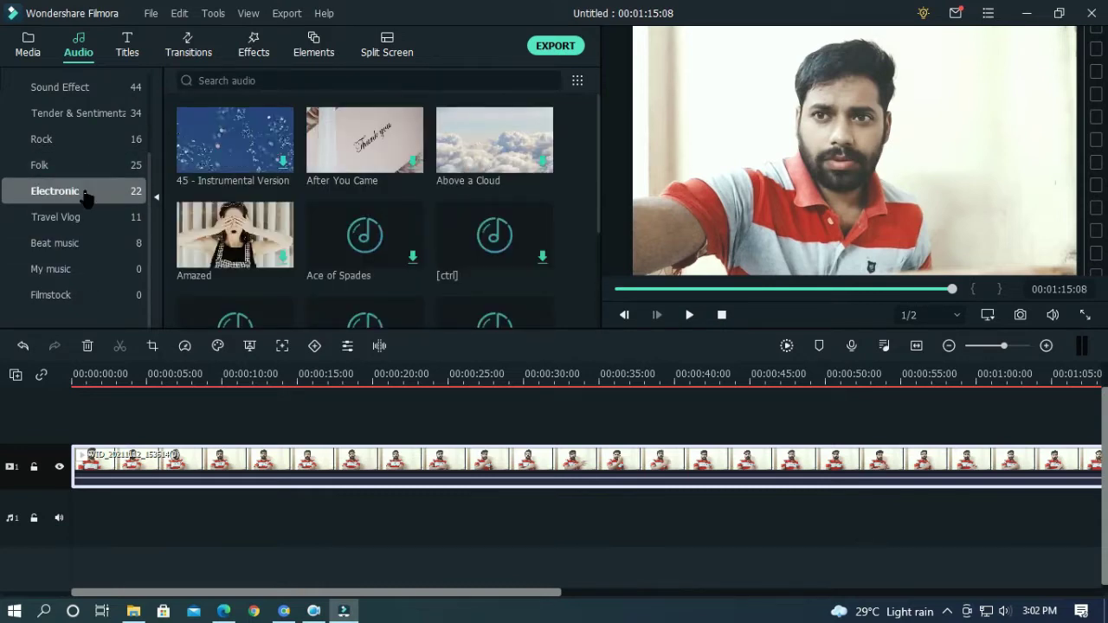
pyautogui.click(83, 167)
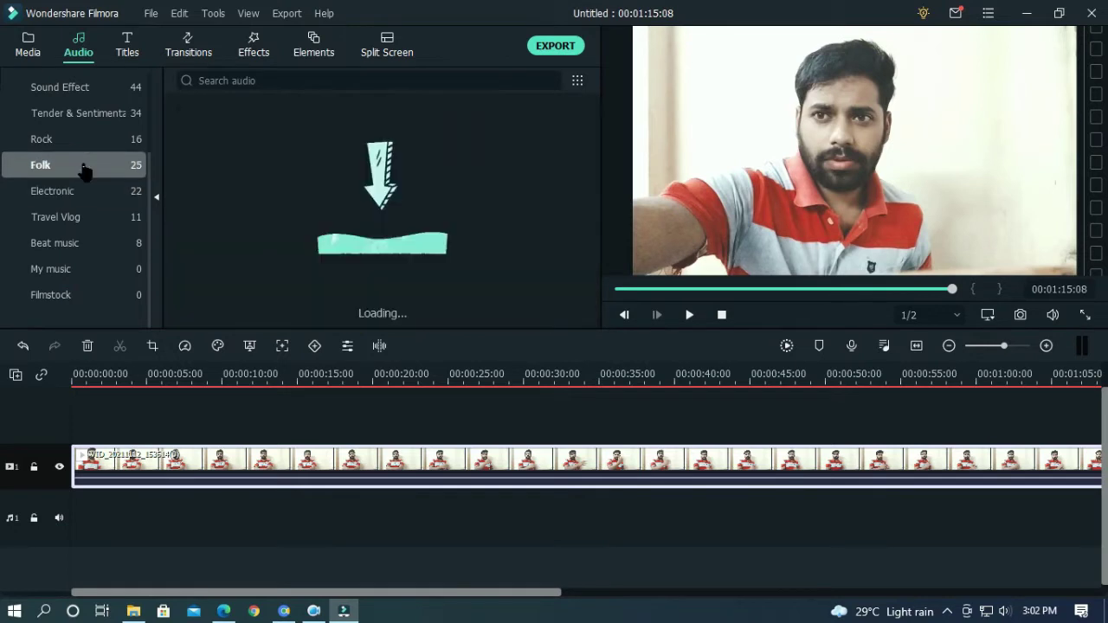
pyautogui.click(86, 141)
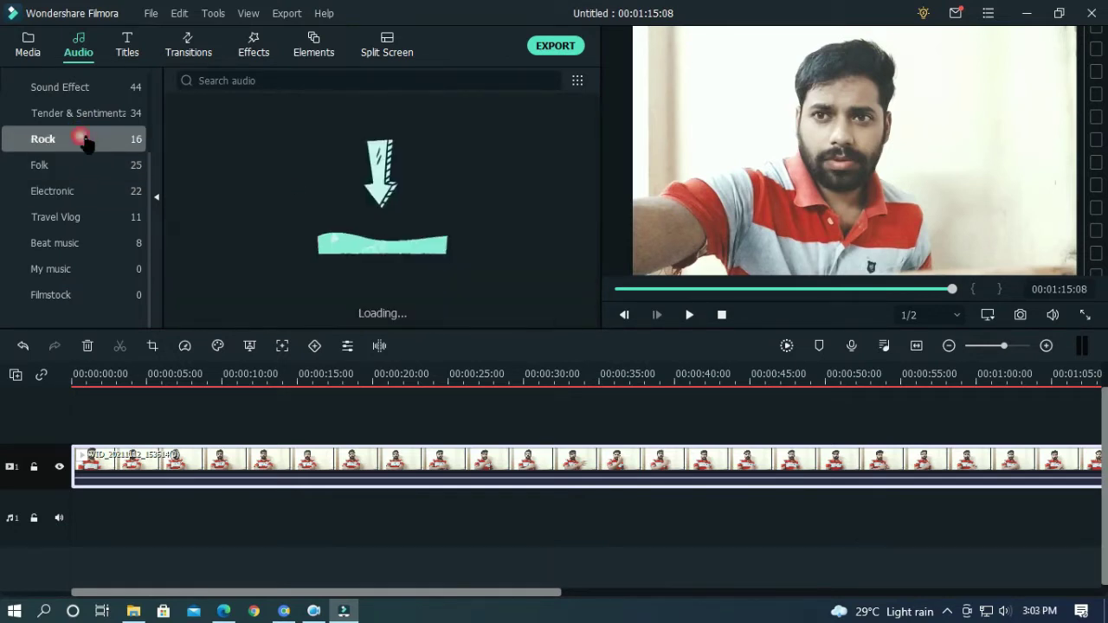
pyautogui.click(89, 114)
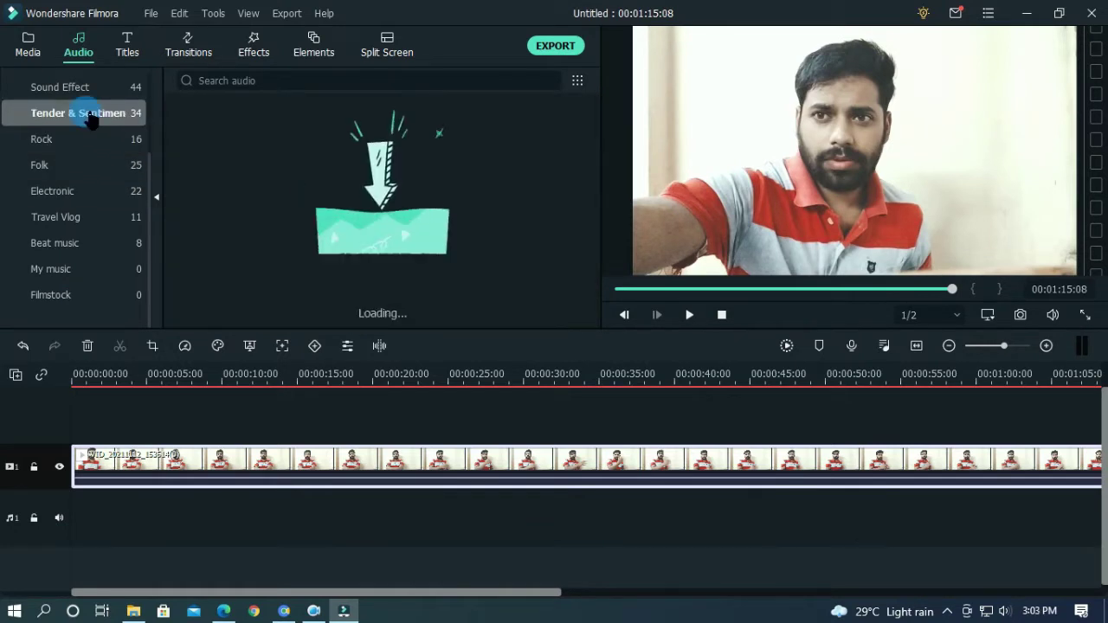
# - Download the second Paris_Sketchbook_Pack title from the recommended titles
pyautogui.click(127, 45)
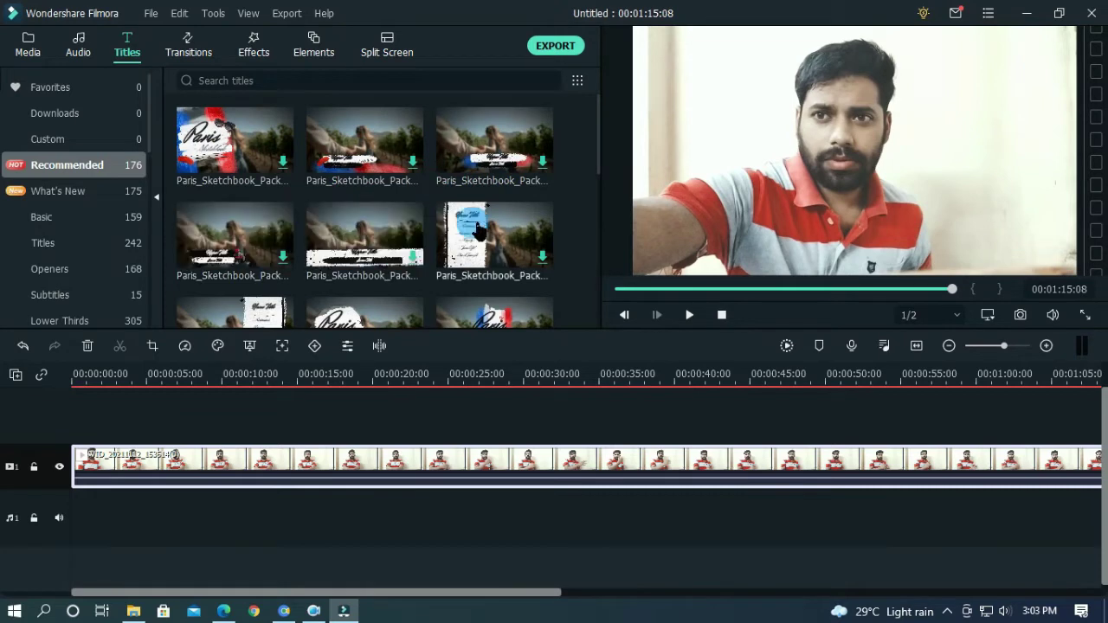
pyautogui.rightClick(347, 133)
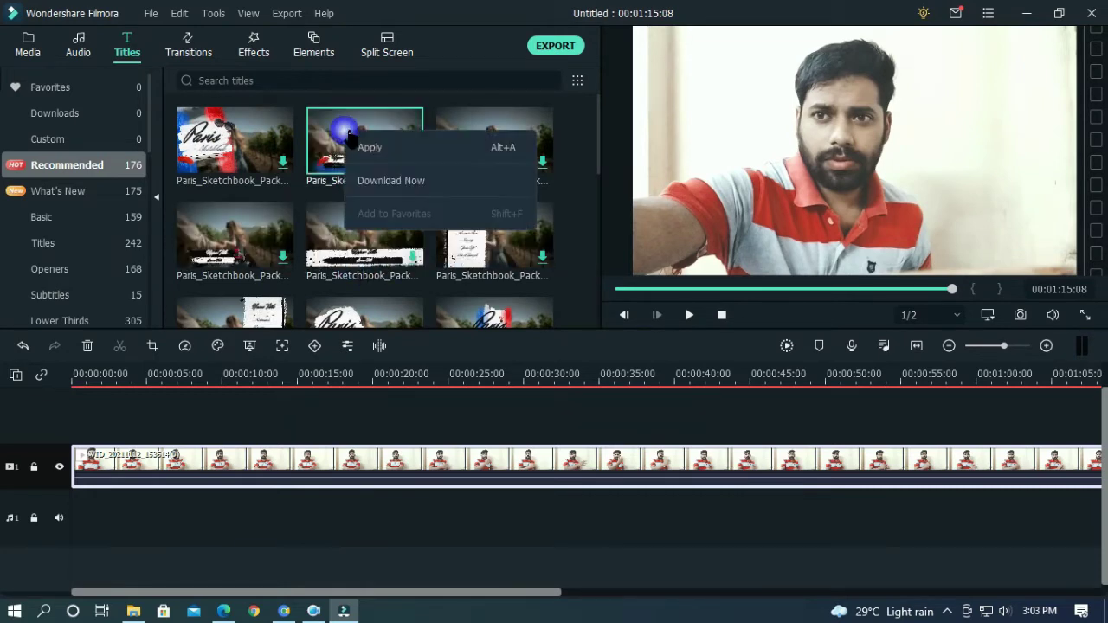
pyautogui.click(423, 180)
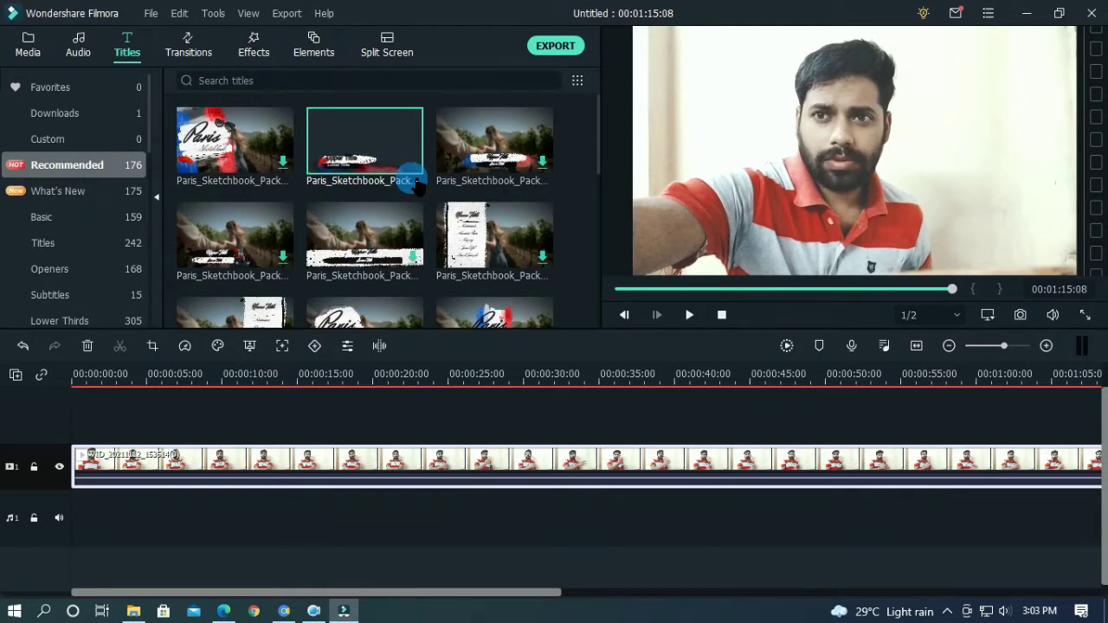
# - Look through the What's New, Custom, Basic, Openers and Titles categories of the title library, ending at Recommended
pyautogui.click(88, 193)
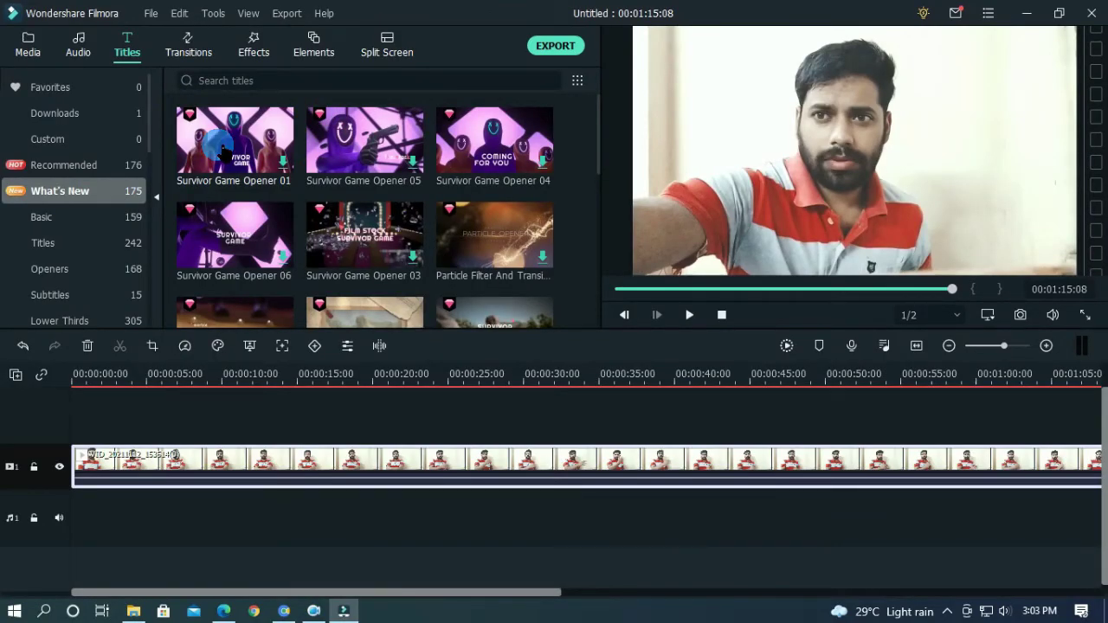
pyautogui.click(69, 140)
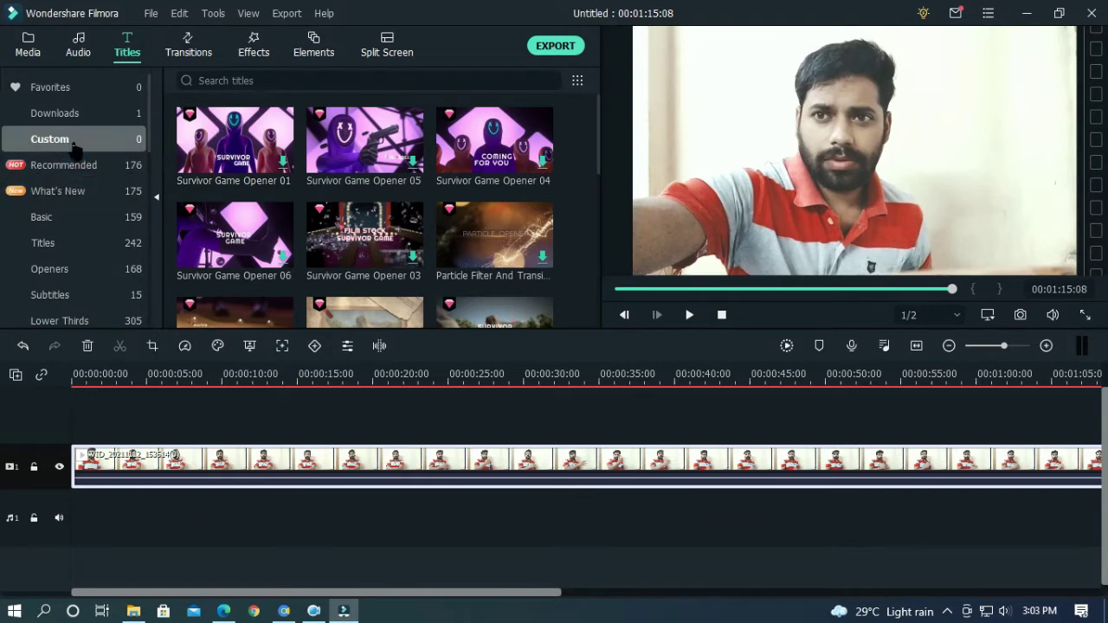
pyautogui.click(74, 215)
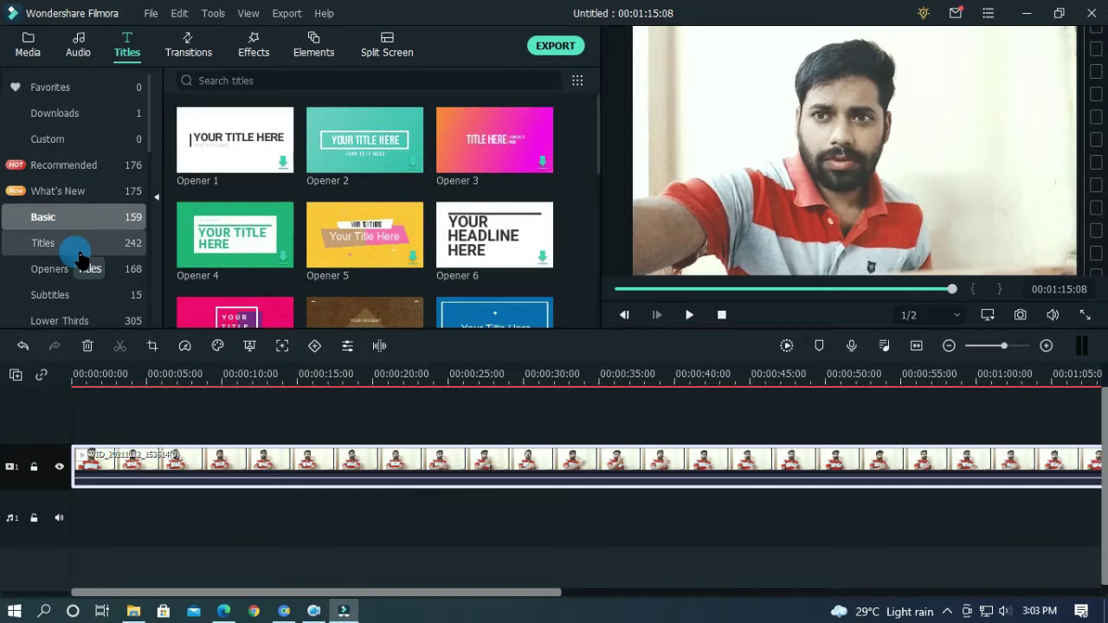
pyautogui.click(80, 262)
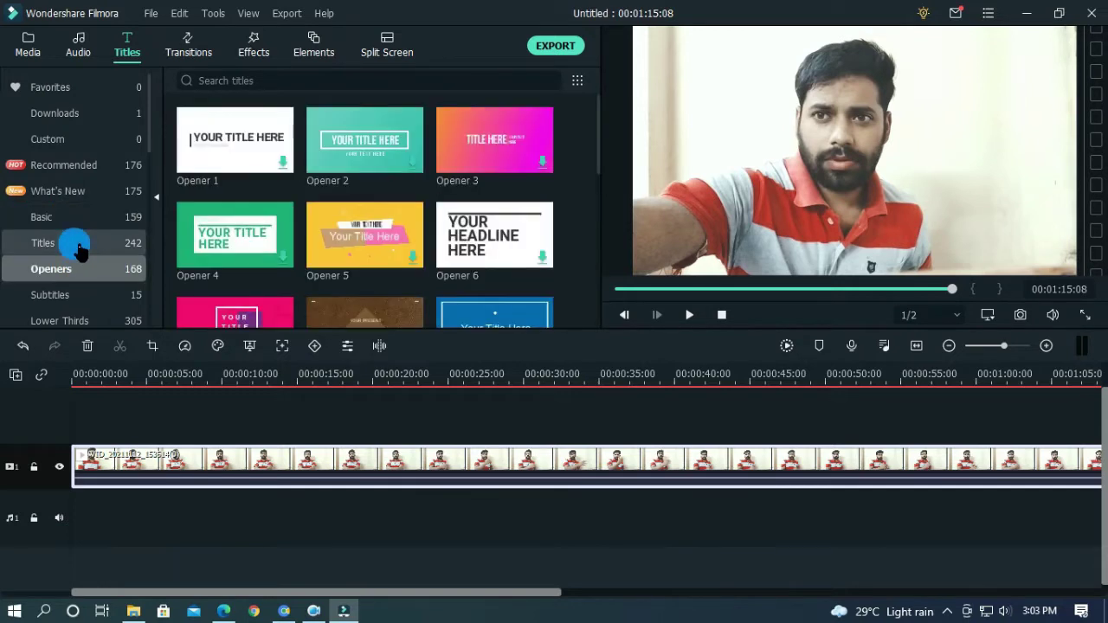
pyautogui.click(78, 249)
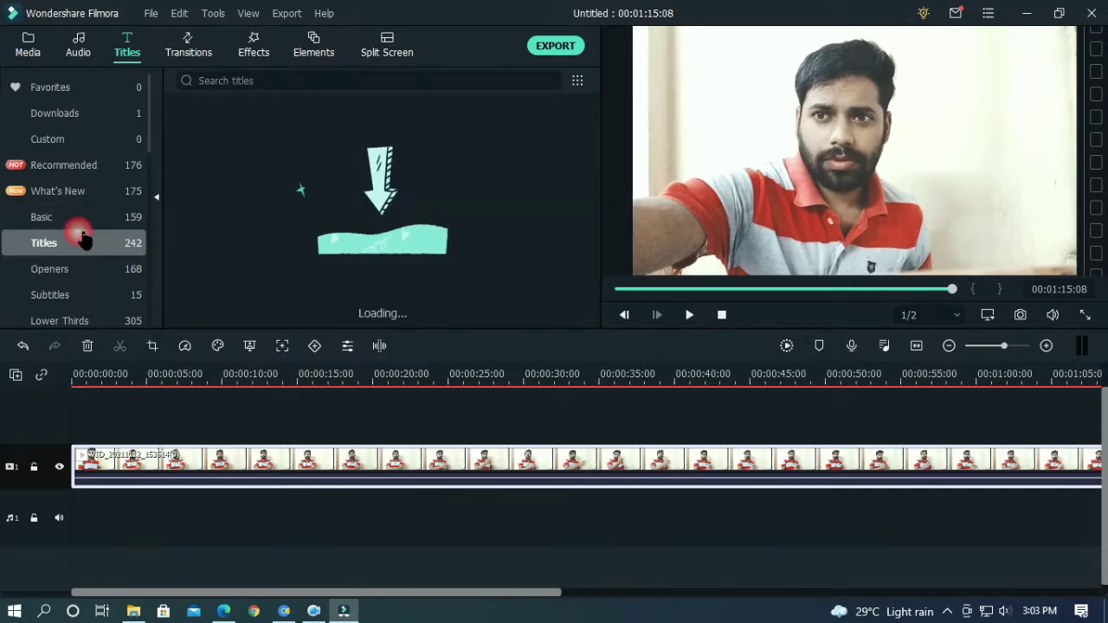
pyautogui.click(87, 164)
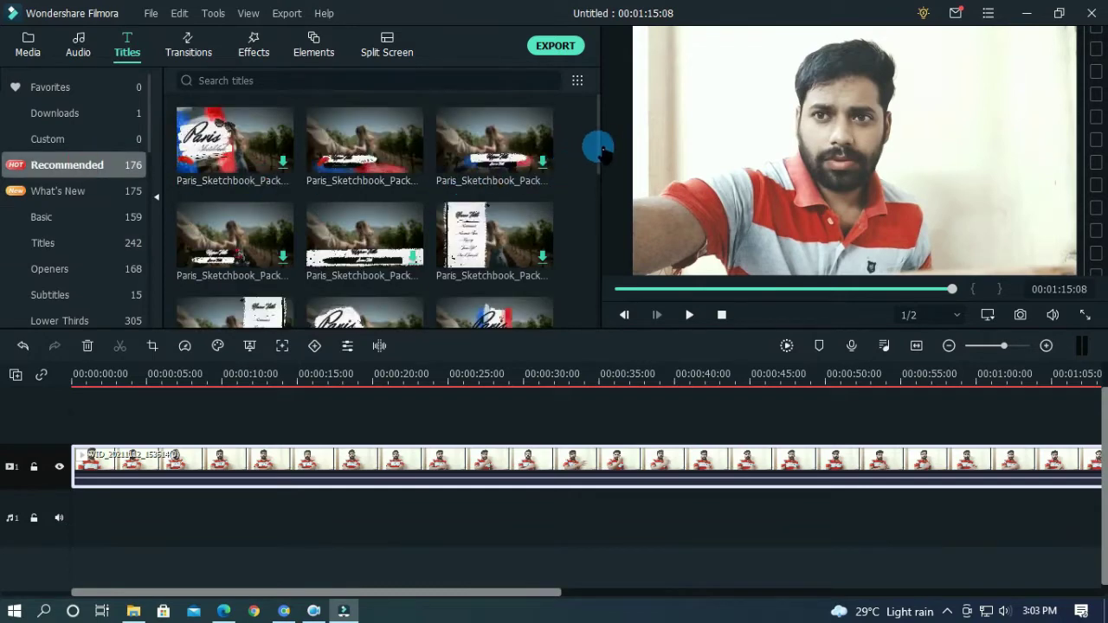
# - Place Spring_Pack_Title_3 on the track above the start of the video and play it back
pyautogui.moveTo(599, 110); pyautogui.dragTo(611, 254)
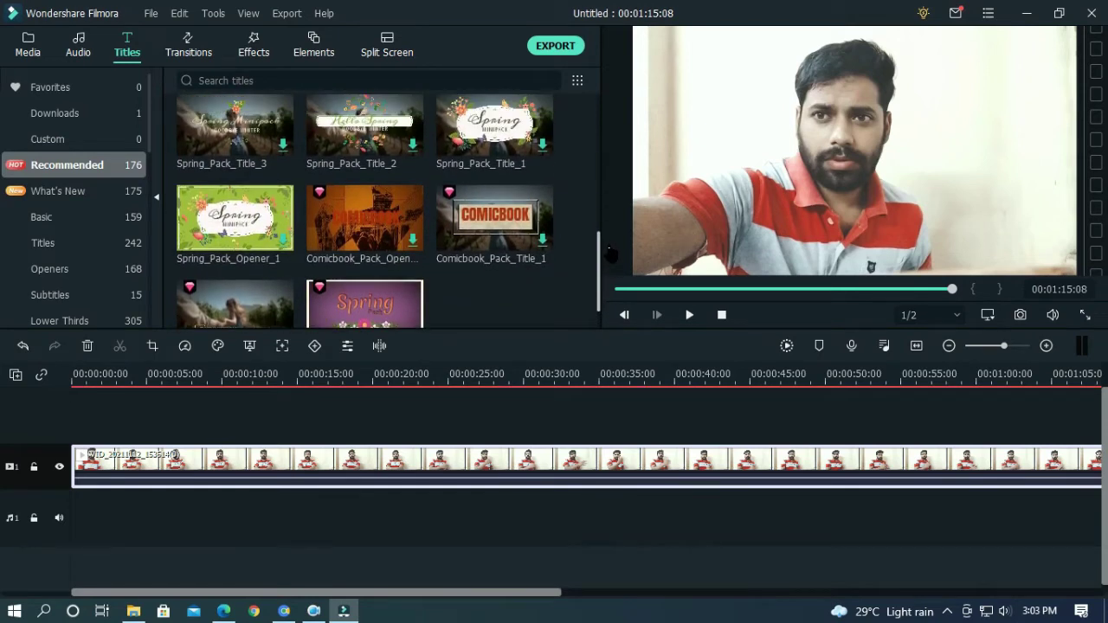
pyautogui.moveTo(459, 195)
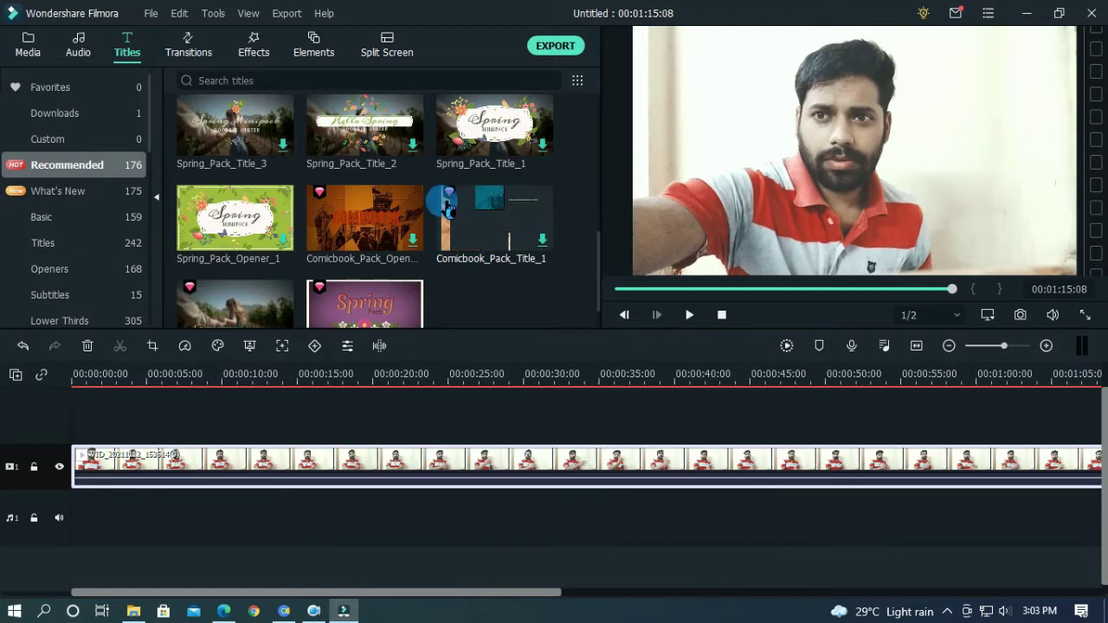
pyautogui.moveTo(216, 223)
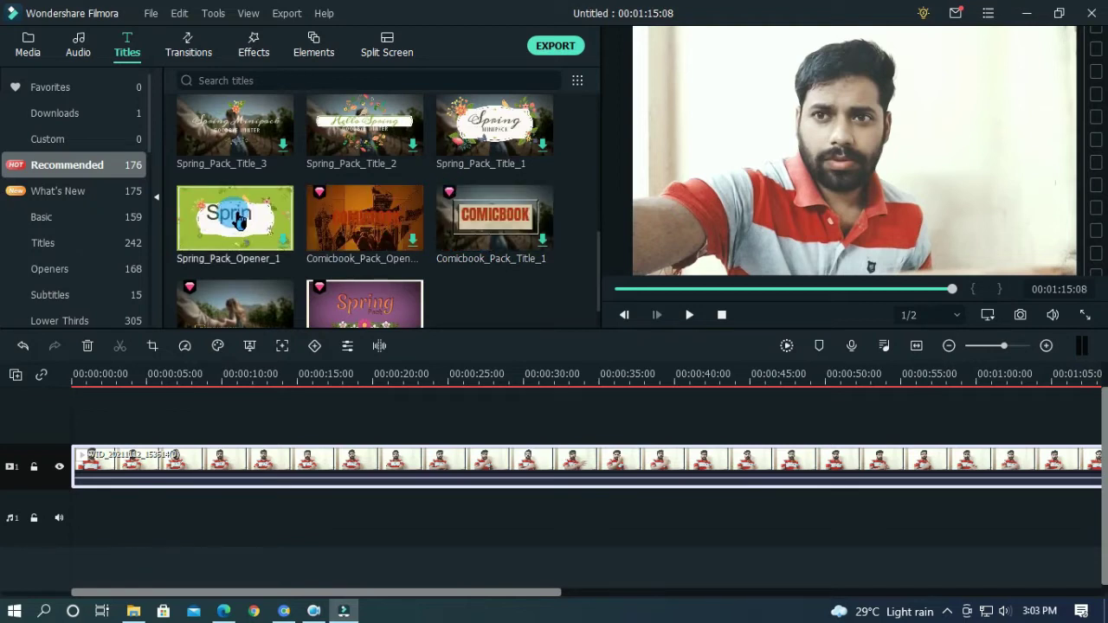
pyautogui.moveTo(245, 147)
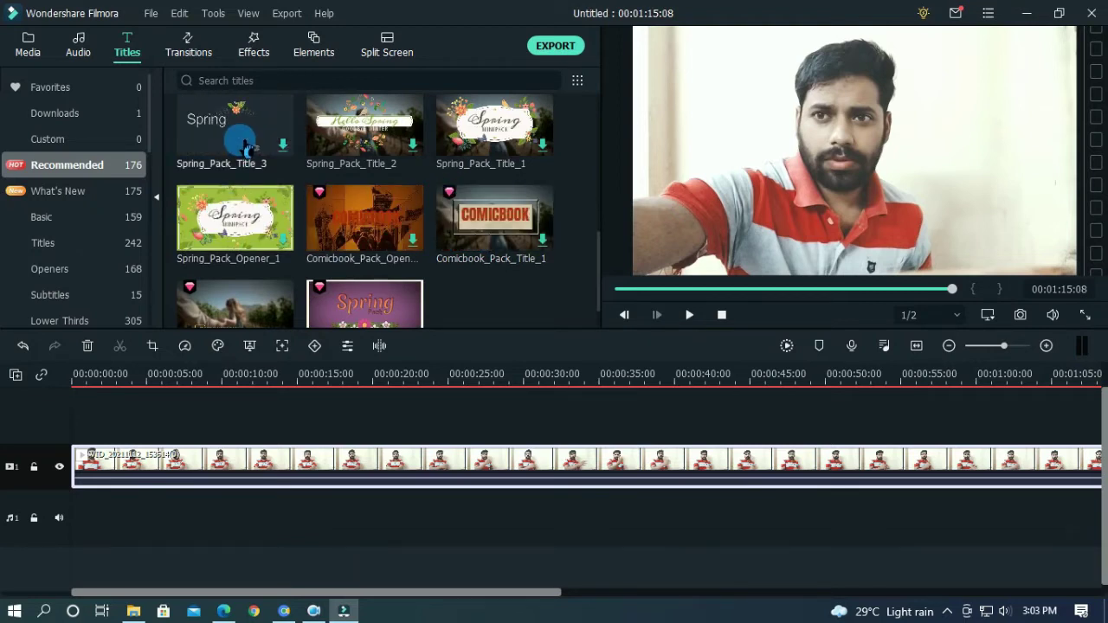
pyautogui.moveTo(246, 138); pyautogui.dragTo(194, 420)
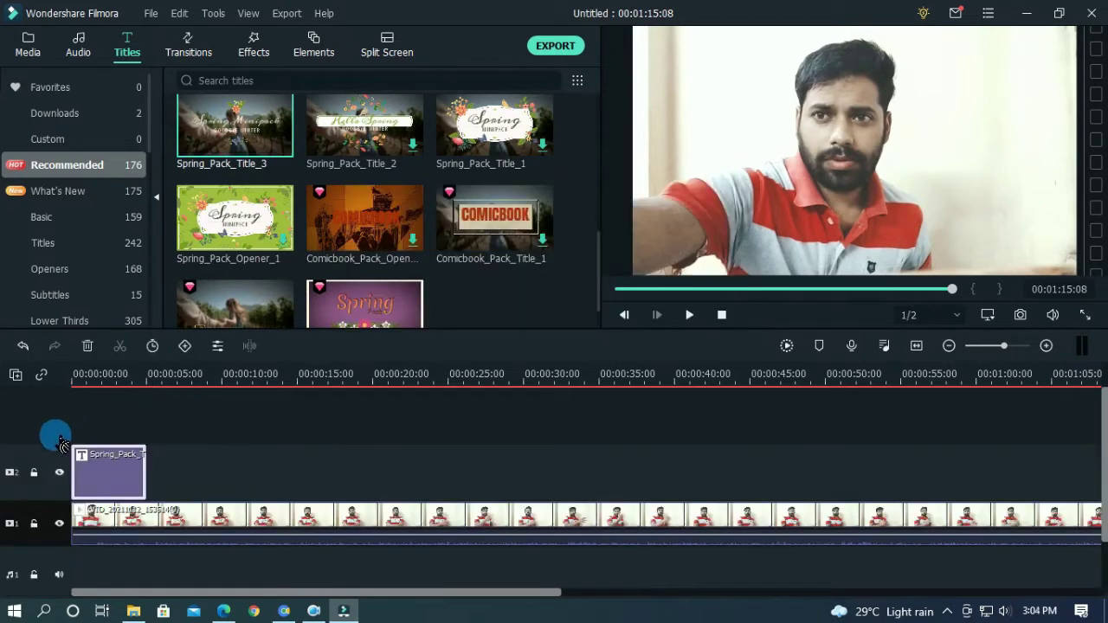
pyautogui.click(726, 317)
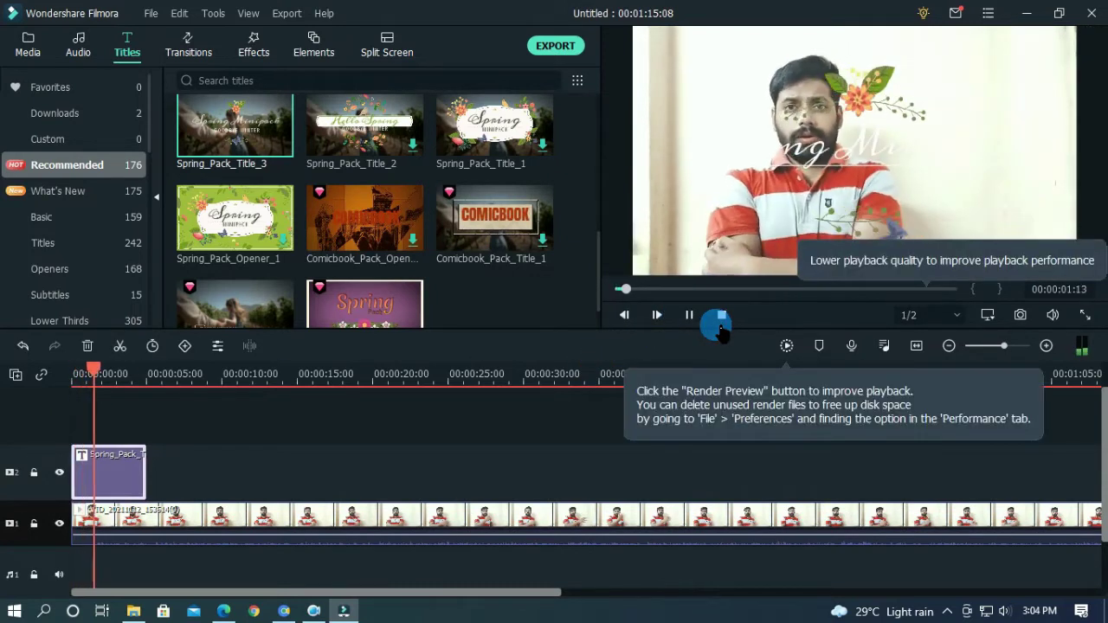
# - Stop the playback and delete the Spring_Pack_Title_3 clip from the timeline
pyautogui.click(232, 452)
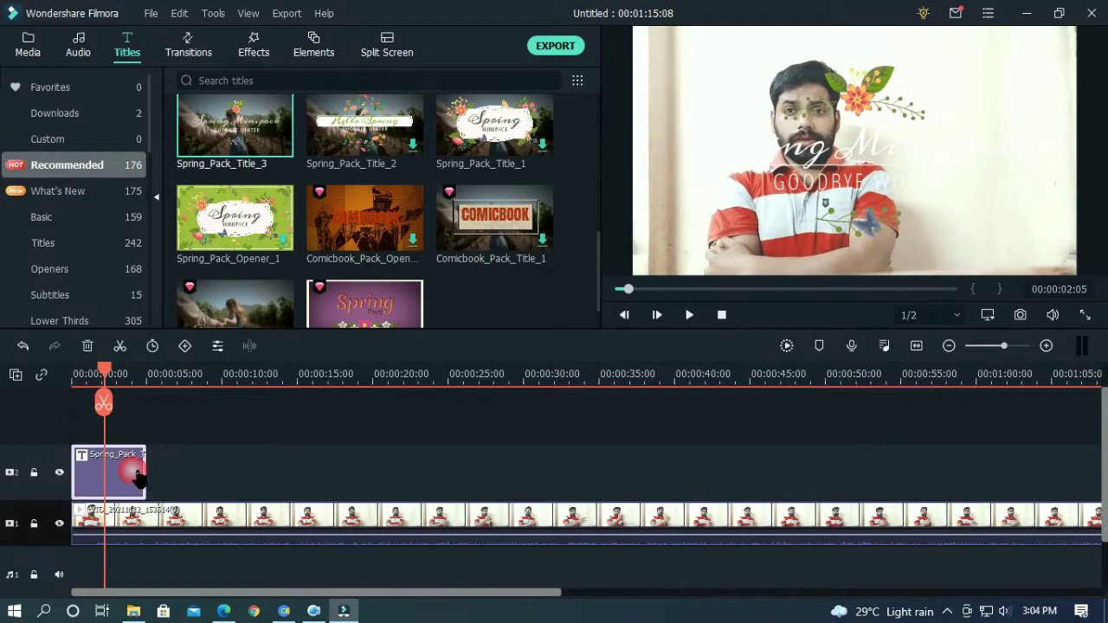
pyautogui.press('Delete')
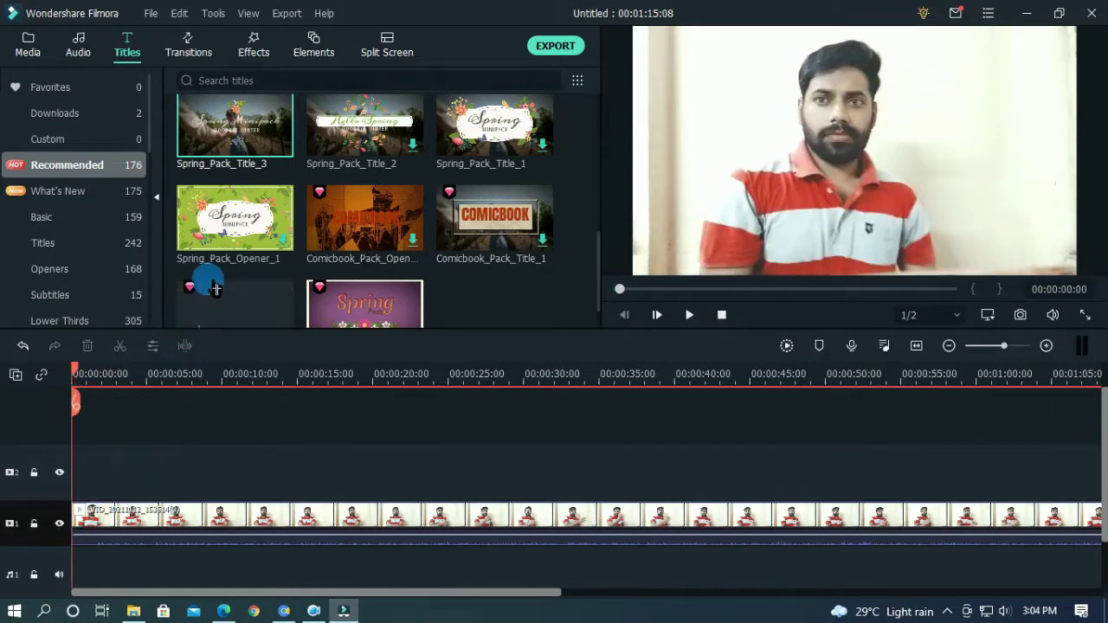
# - Look through the Recommended, Basic, Ripple & Dissolve, Gaming, Education & tutorial, Sports and Travel categories of the transition library
pyautogui.click(195, 50)
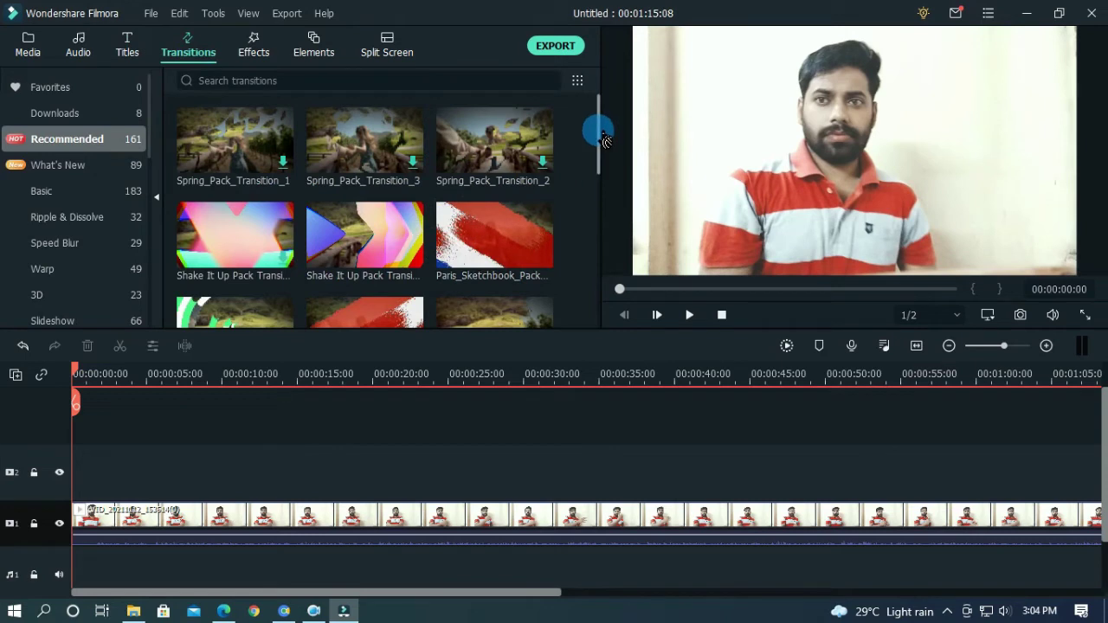
pyautogui.moveTo(606, 136); pyautogui.dragTo(599, 272)
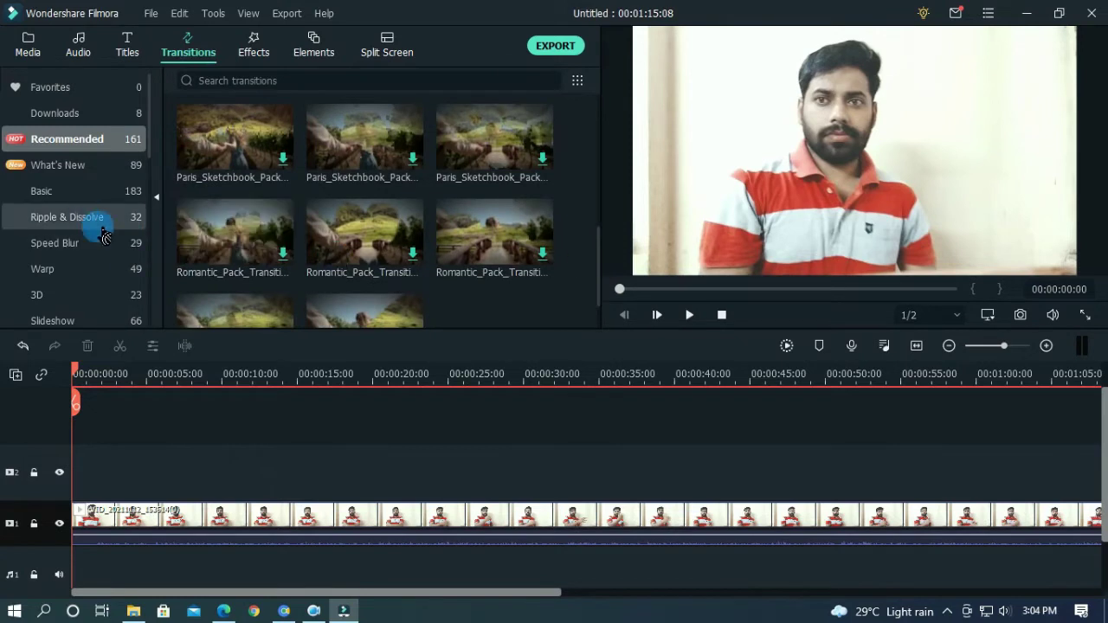
pyautogui.click(87, 195)
pyautogui.click(87, 199)
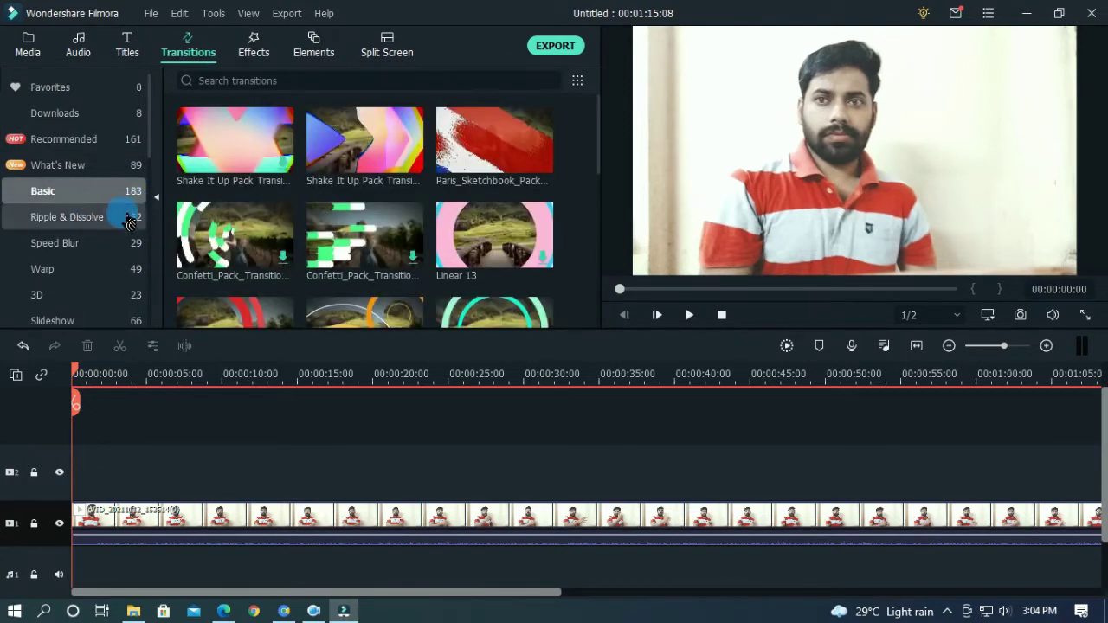
pyautogui.click(100, 220)
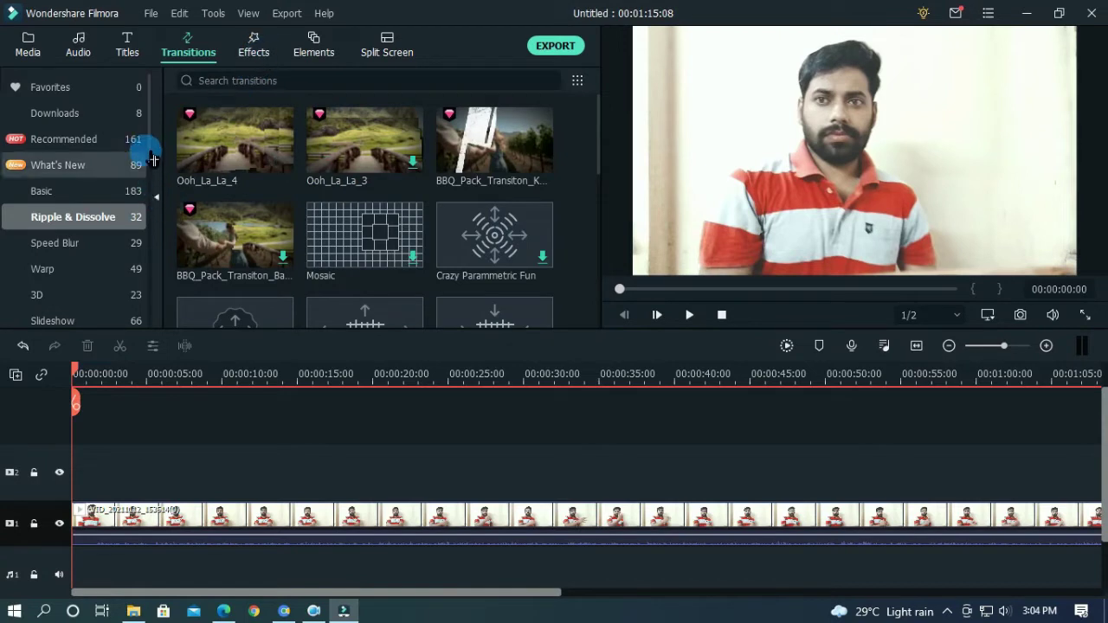
pyautogui.moveTo(154, 159); pyautogui.dragTo(144, 222)
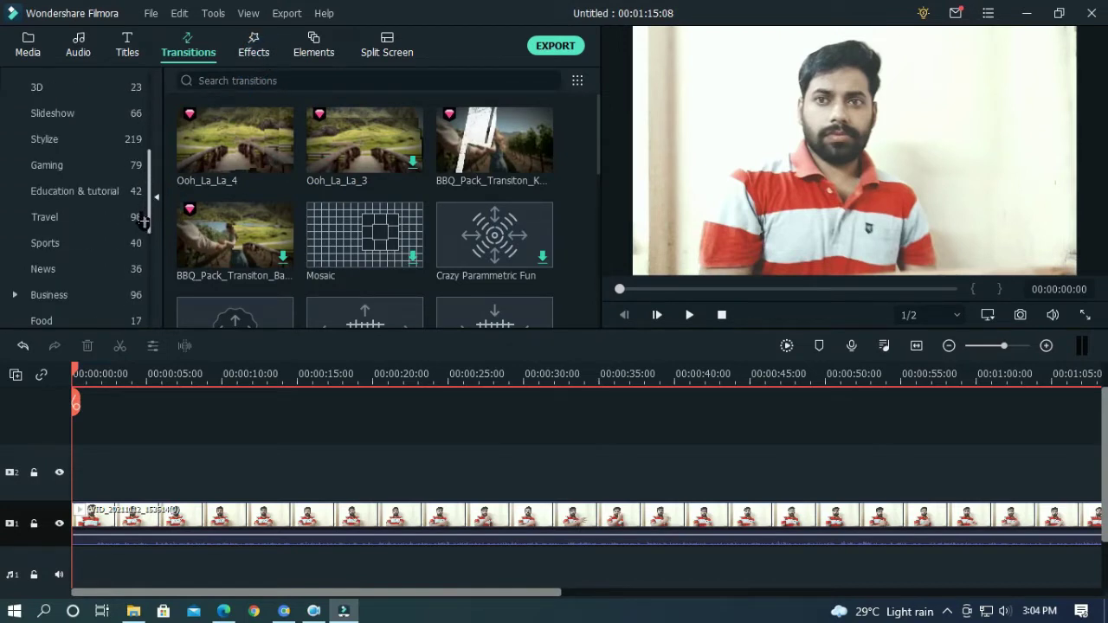
pyautogui.click(52, 166)
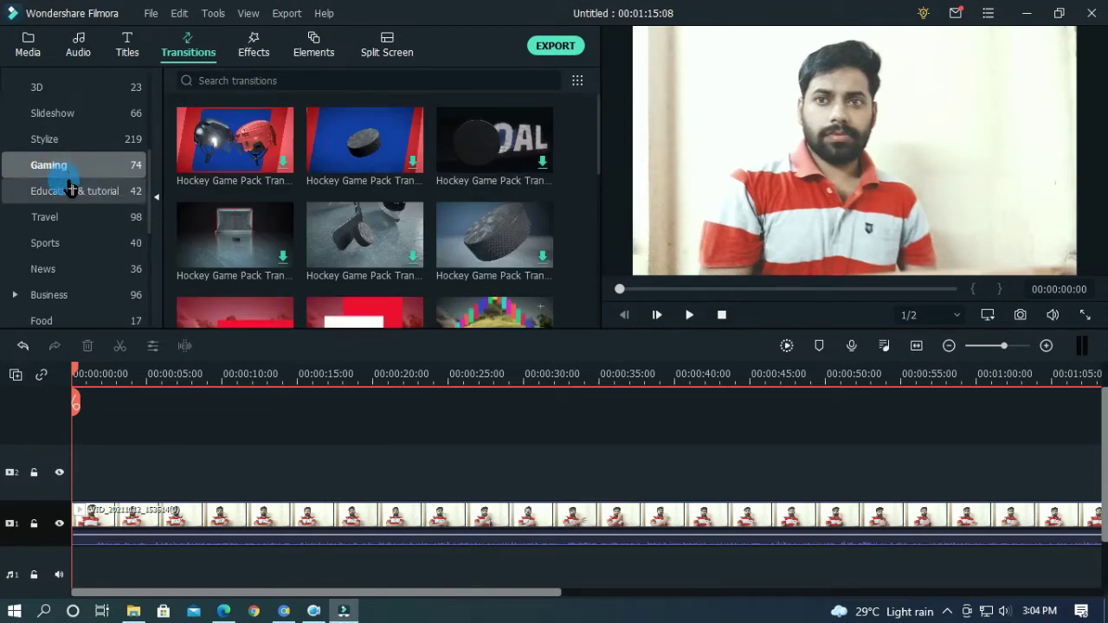
pyautogui.click(70, 192)
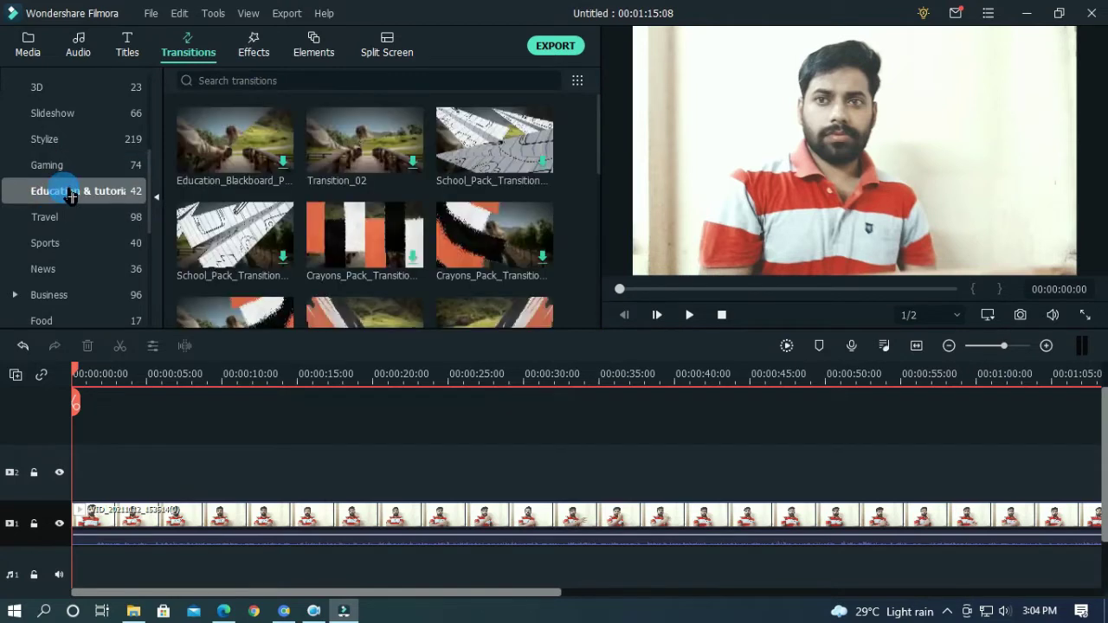
pyautogui.click(69, 245)
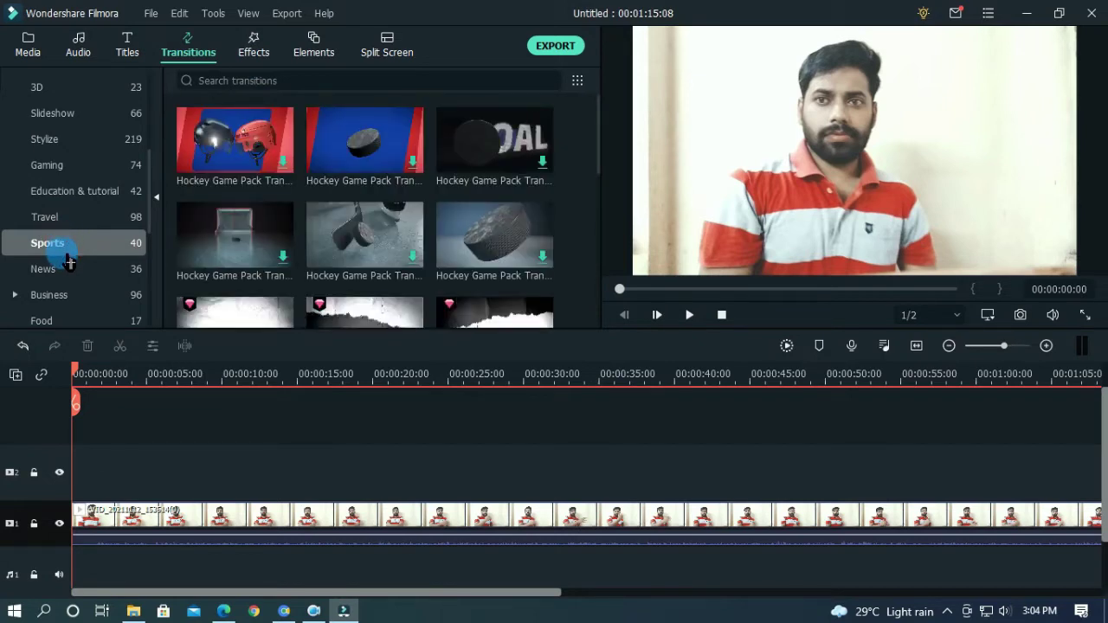
pyautogui.click(71, 224)
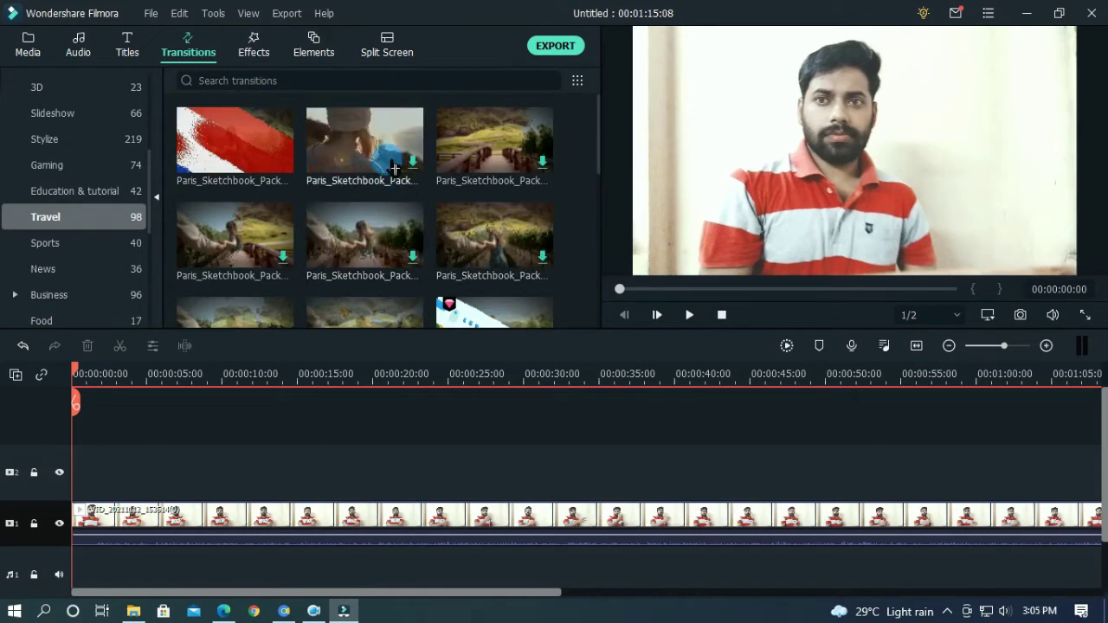
# - Look through the recommended effects and the Audio Effects category of the effects library
pyautogui.click(253, 57)
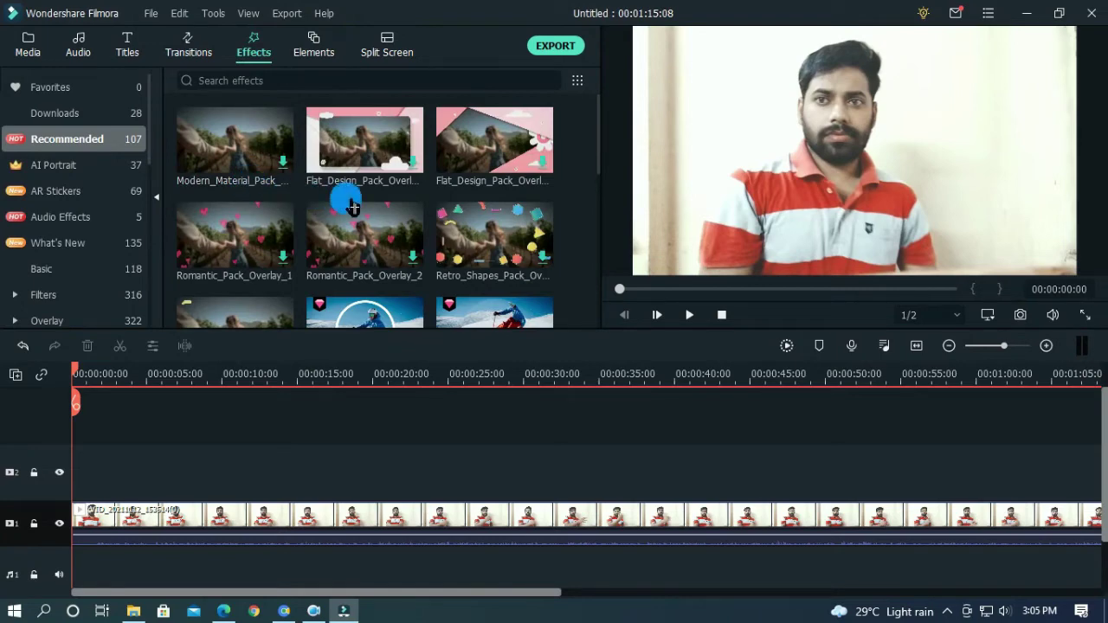
pyautogui.scroll(-5, 352, 206)
pyautogui.scroll(-6, 363, 193)
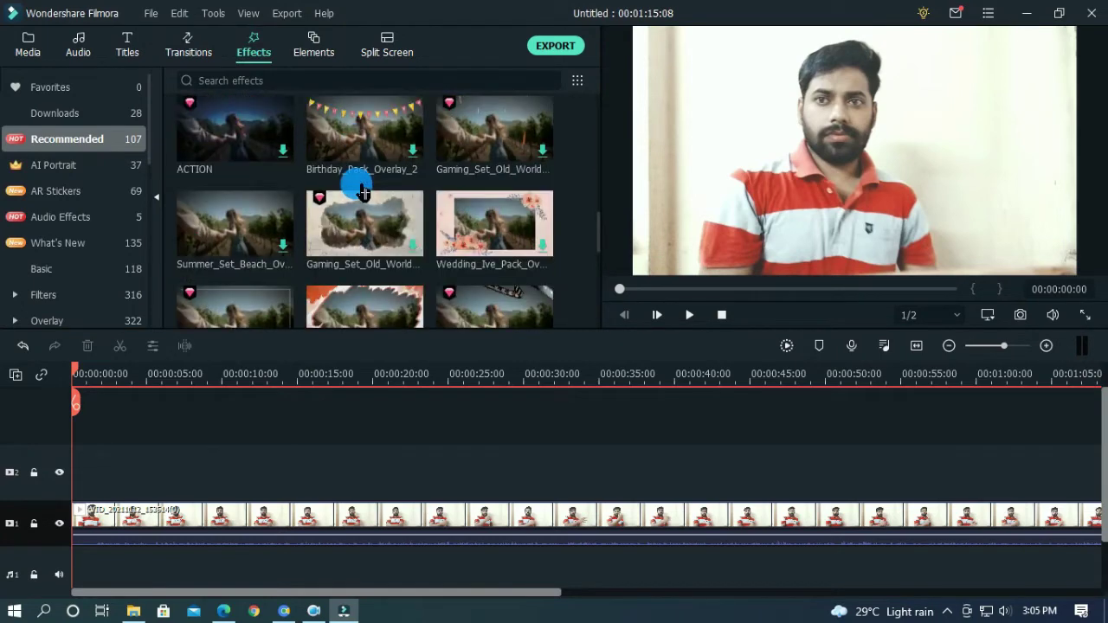
pyautogui.scroll(-2, 362, 192)
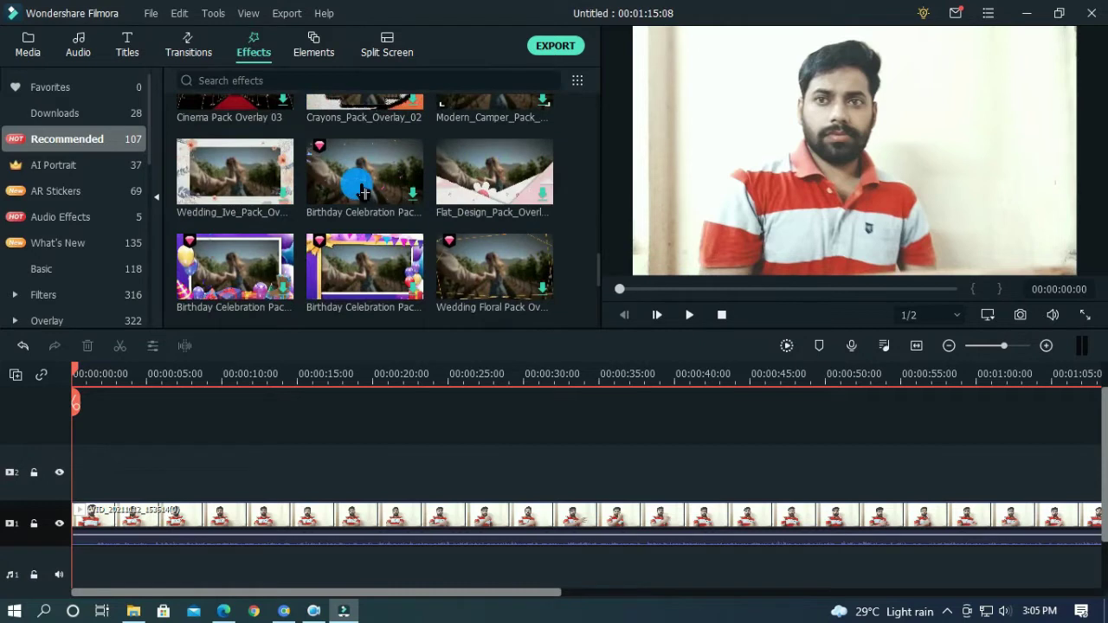
pyautogui.scroll(-3, 363, 192)
pyautogui.scroll(-1, 363, 192)
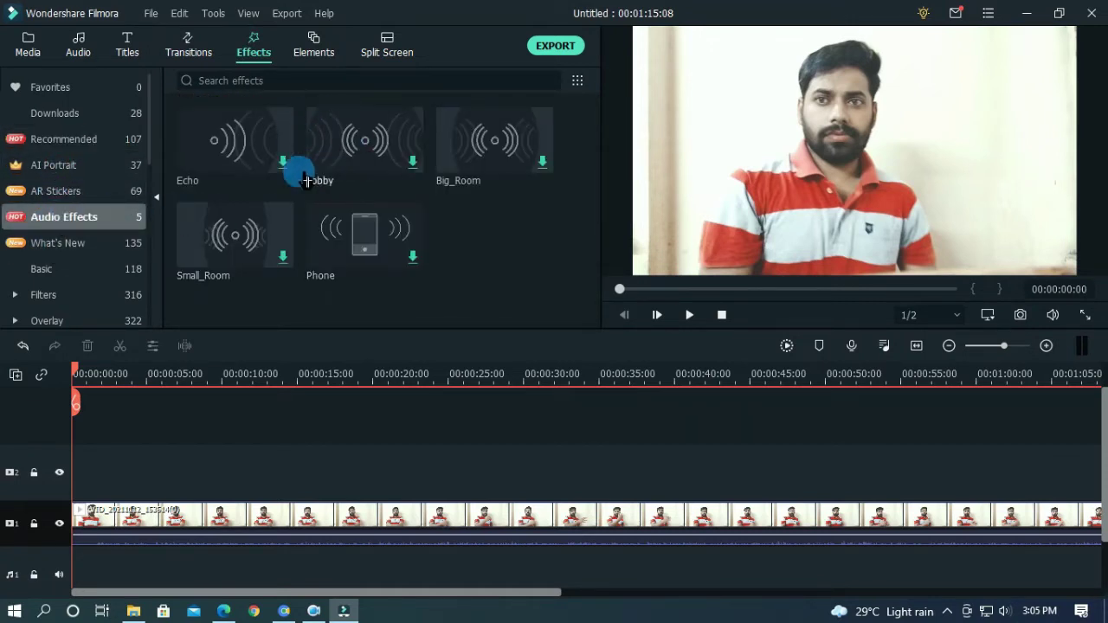
# - Place the Arstickers Sad Face AR sticker above the video at about 7 seconds, choosing to try it, and play it back
pyautogui.click(62, 191)
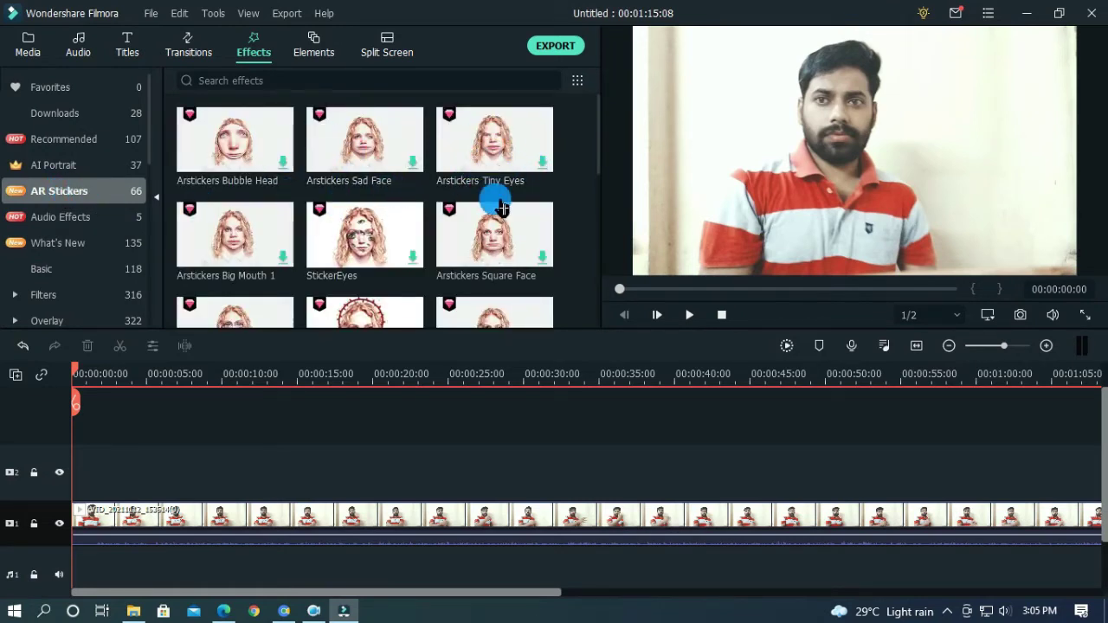
pyautogui.moveTo(363, 159); pyautogui.dragTo(193, 475)
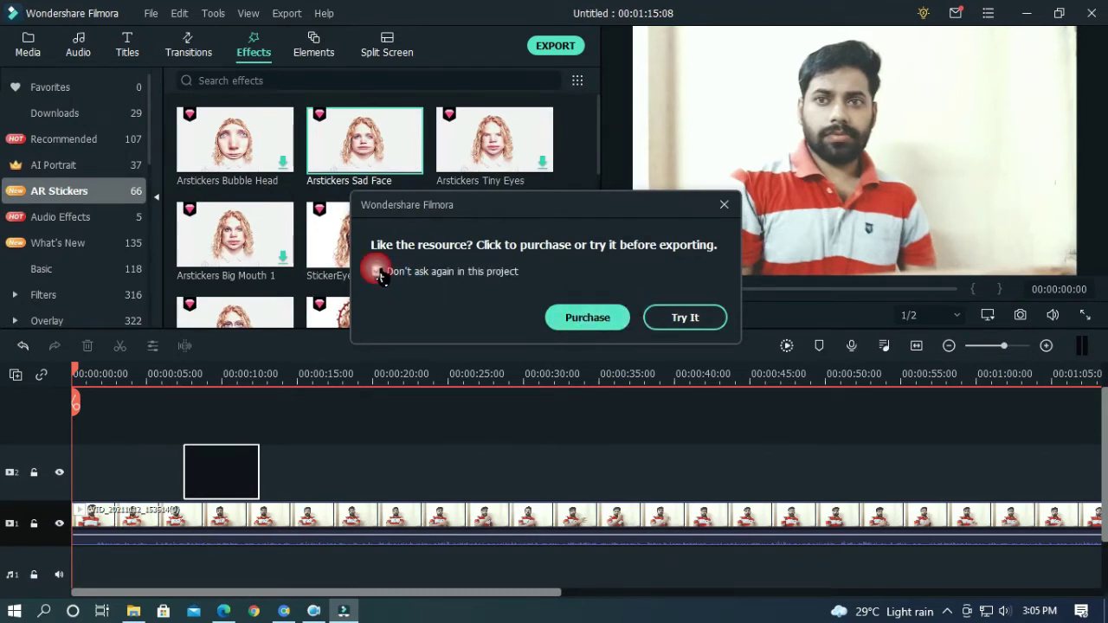
pyautogui.click(681, 320)
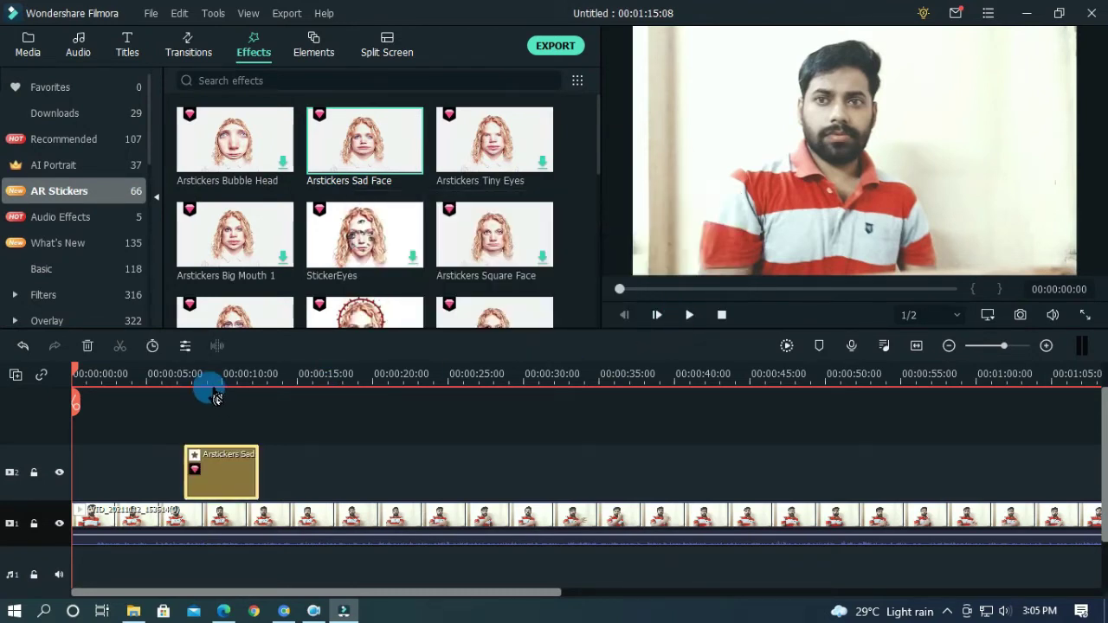
pyautogui.click(180, 377)
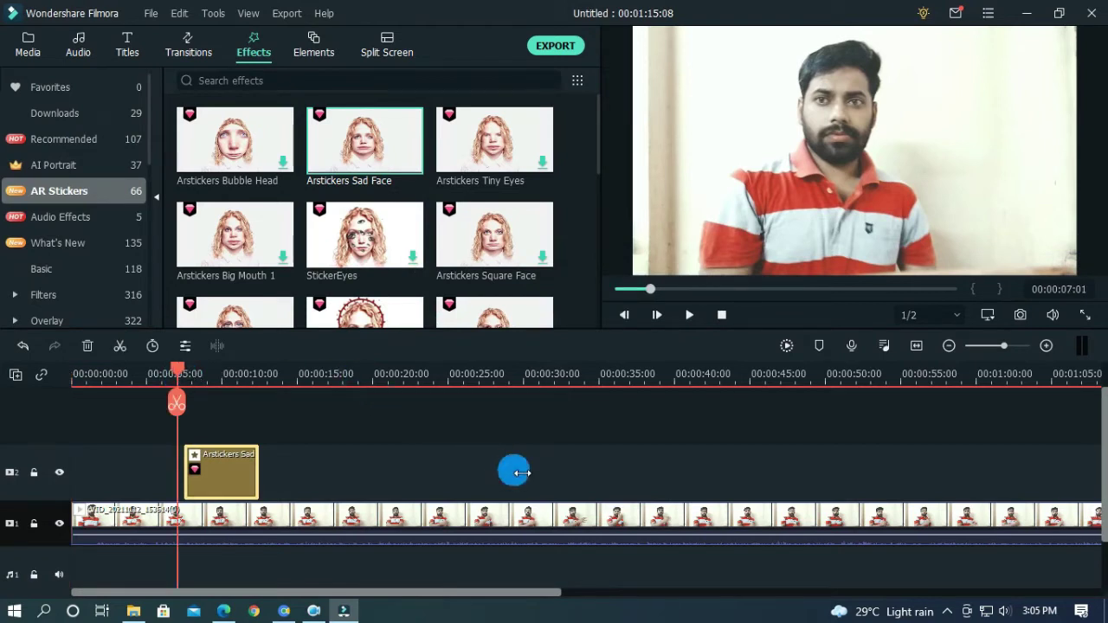
pyautogui.press('space')
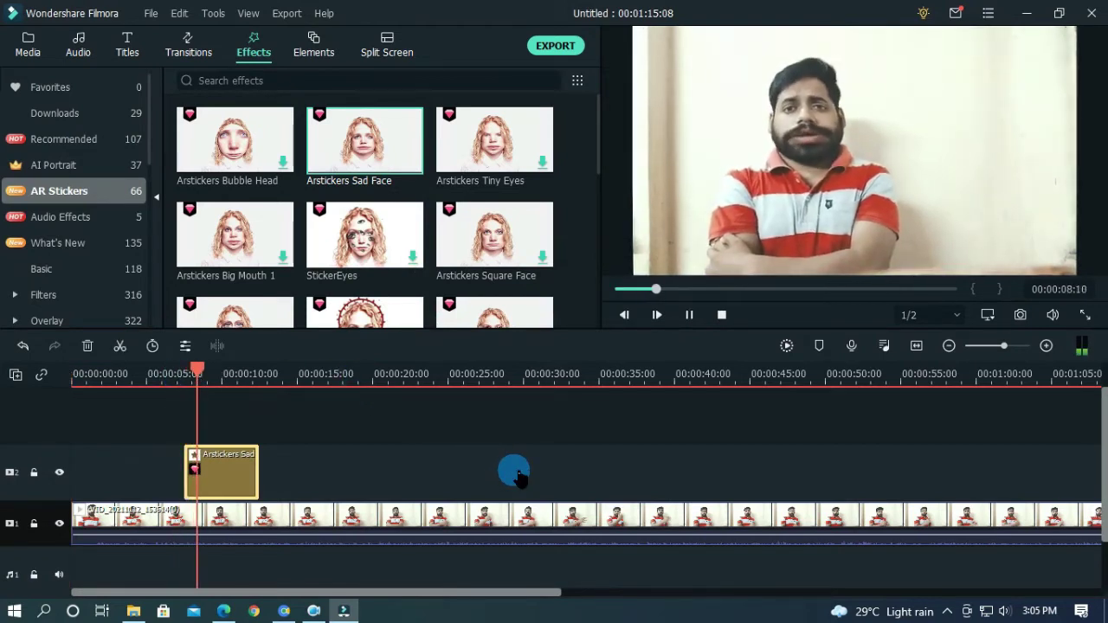
pyautogui.press('space')
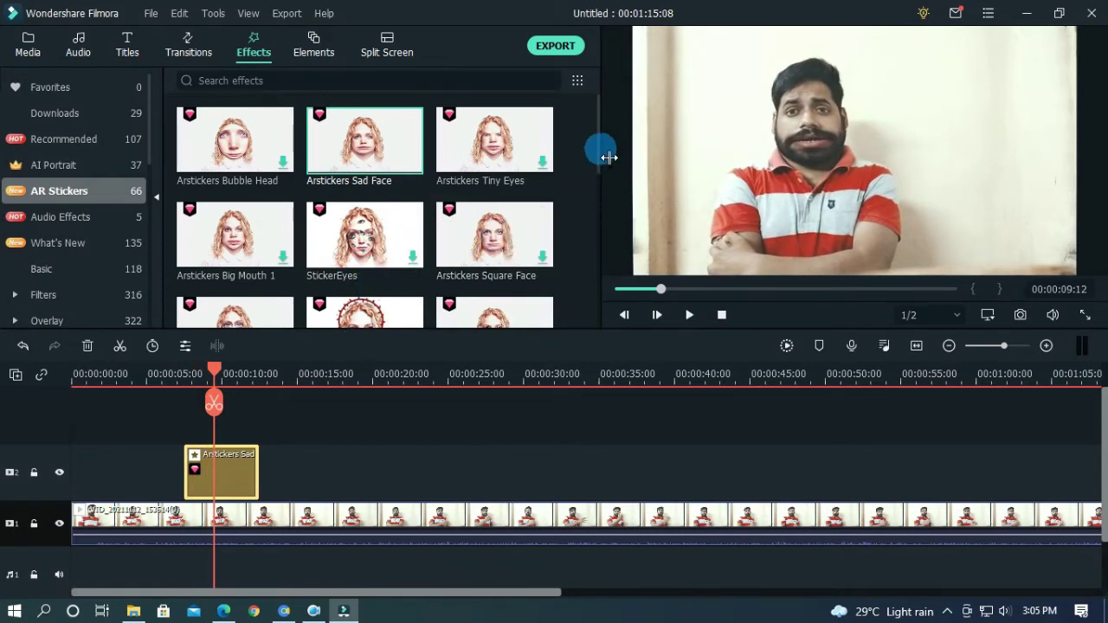
# - Place the Rainbow Bear AR sticker on the track above the video at about 15 seconds and play it back
pyautogui.moveTo(604, 163); pyautogui.dragTo(596, 317)
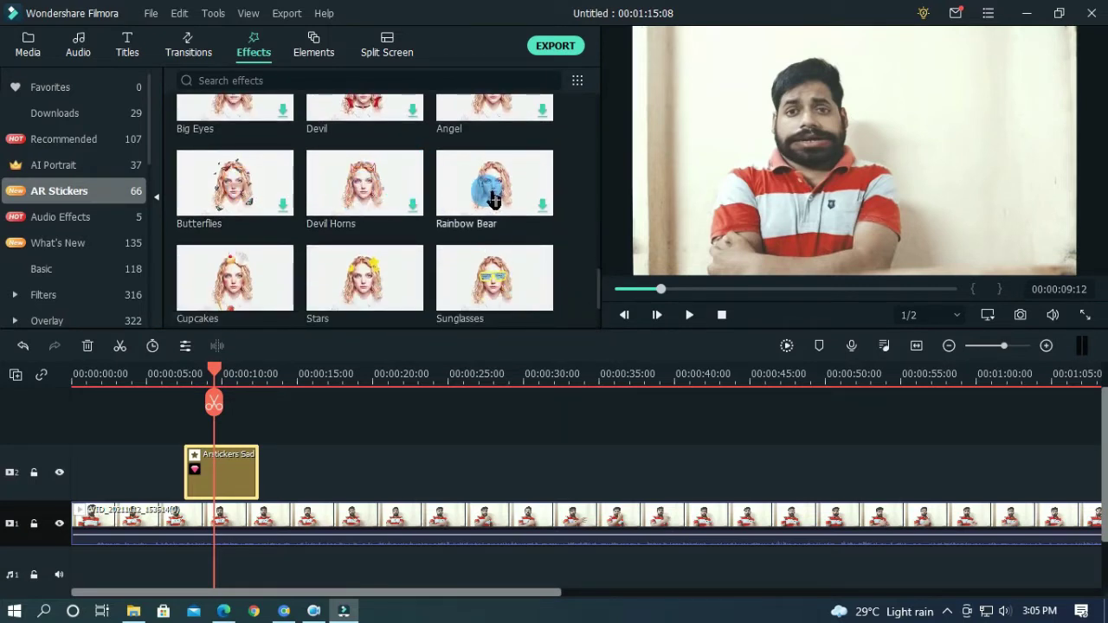
pyautogui.moveTo(491, 199); pyautogui.dragTo(307, 473)
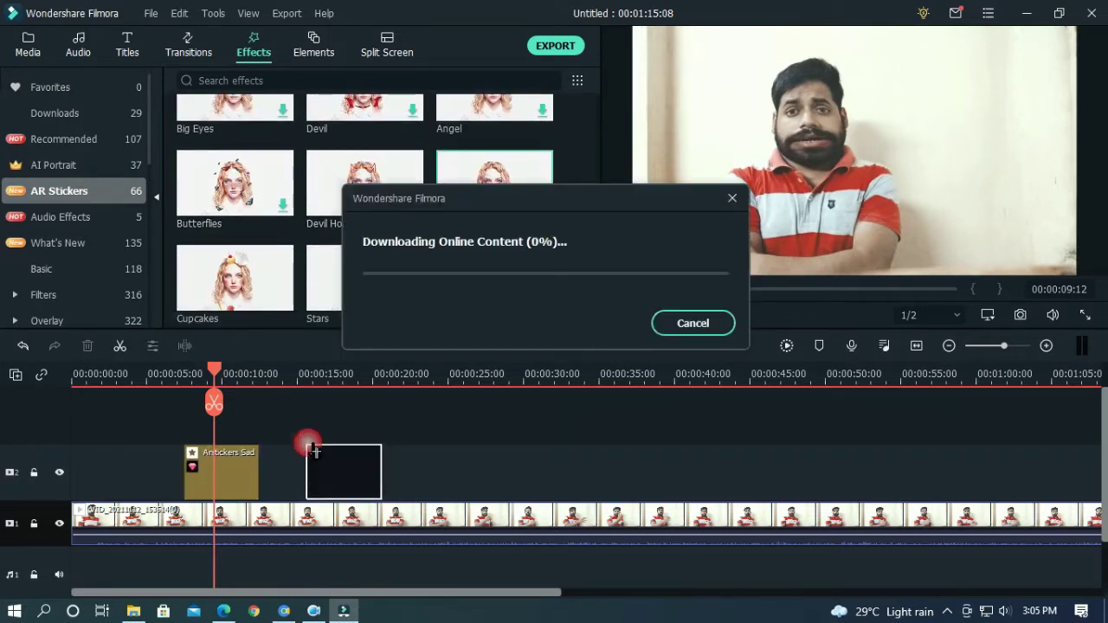
pyautogui.click(313, 381)
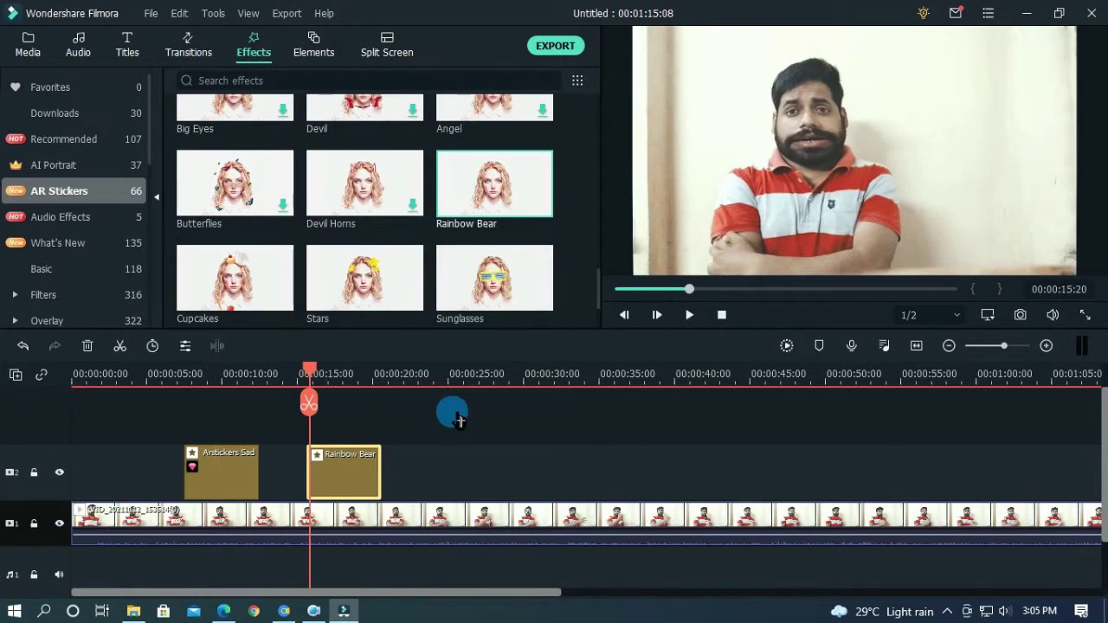
pyautogui.press('space')
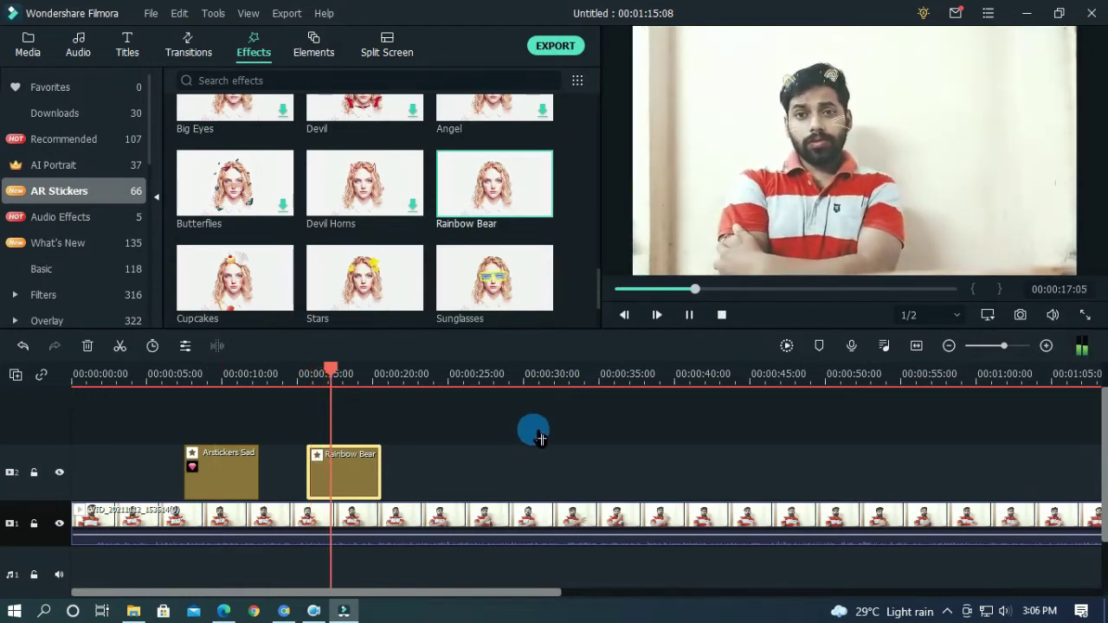
pyautogui.press('space')
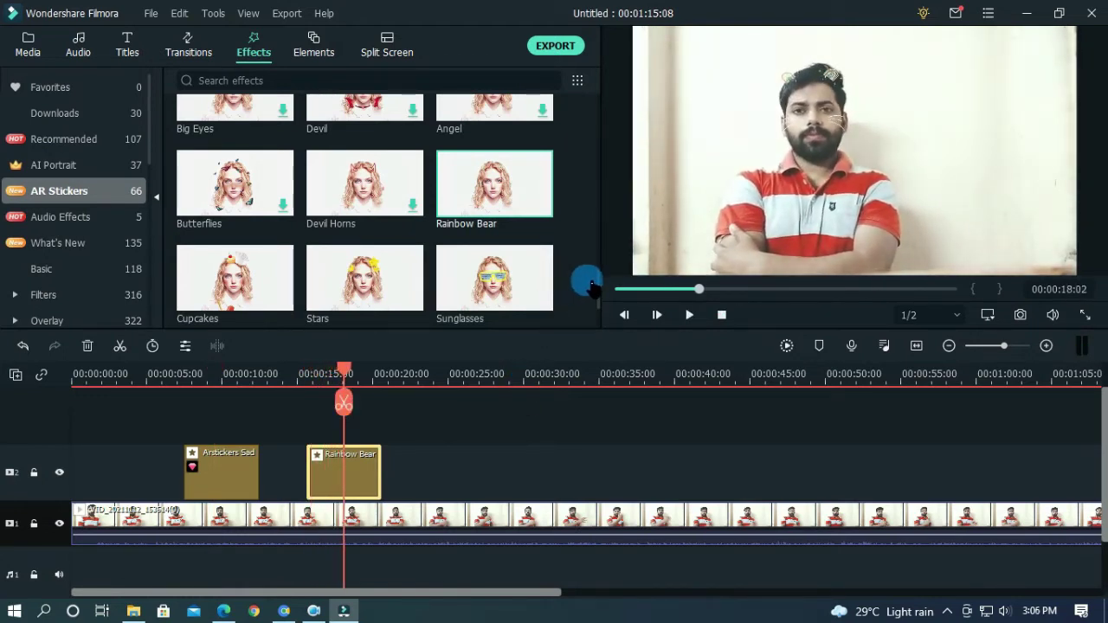
# - Place the Sunglasses AR sticker on the track above the video at about 23 seconds and play it back
pyautogui.moveTo(520, 291); pyautogui.dragTo(443, 459)
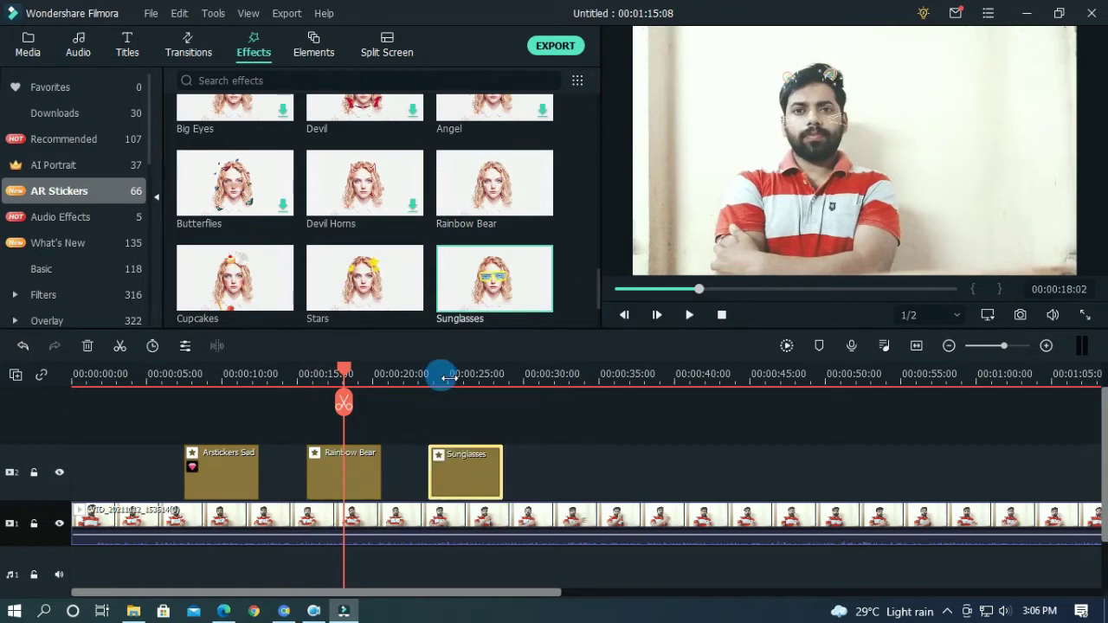
pyautogui.click(443, 377)
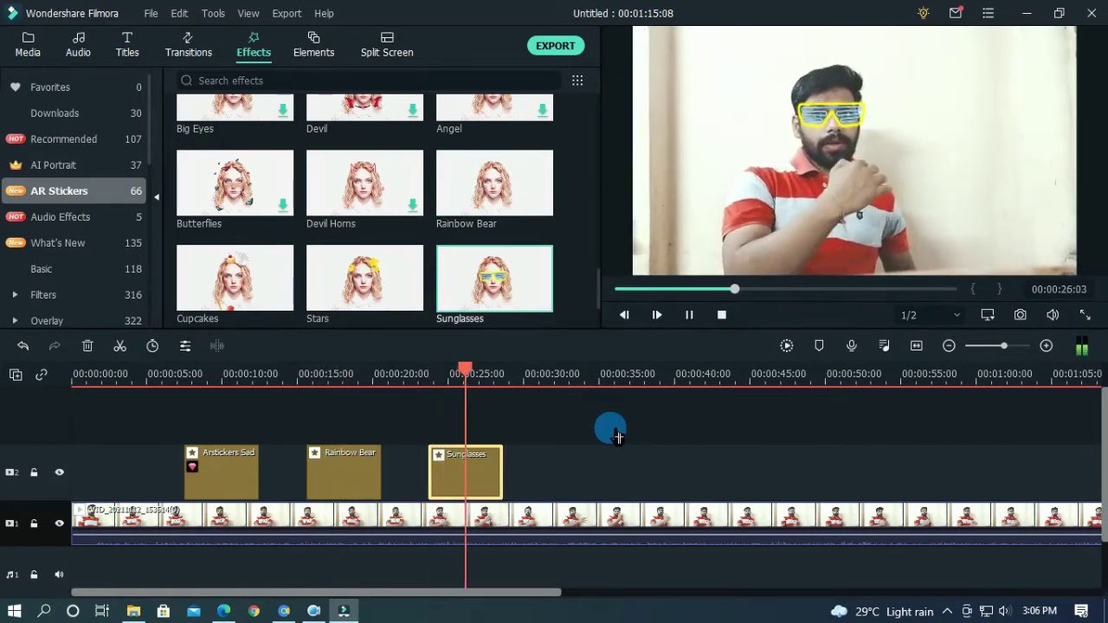
pyautogui.press('space')
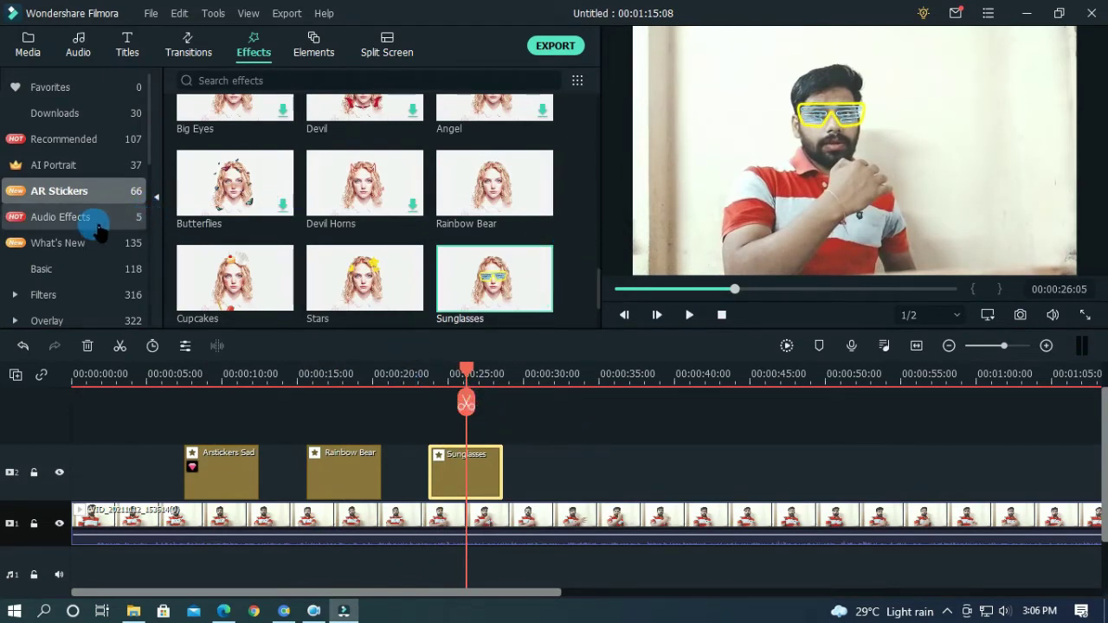
# - Show the AI Portrait effects and delete the Sunglasses, Rainbow Bear and Arstickers Sad Face clips from the timeline
pyautogui.click(69, 169)
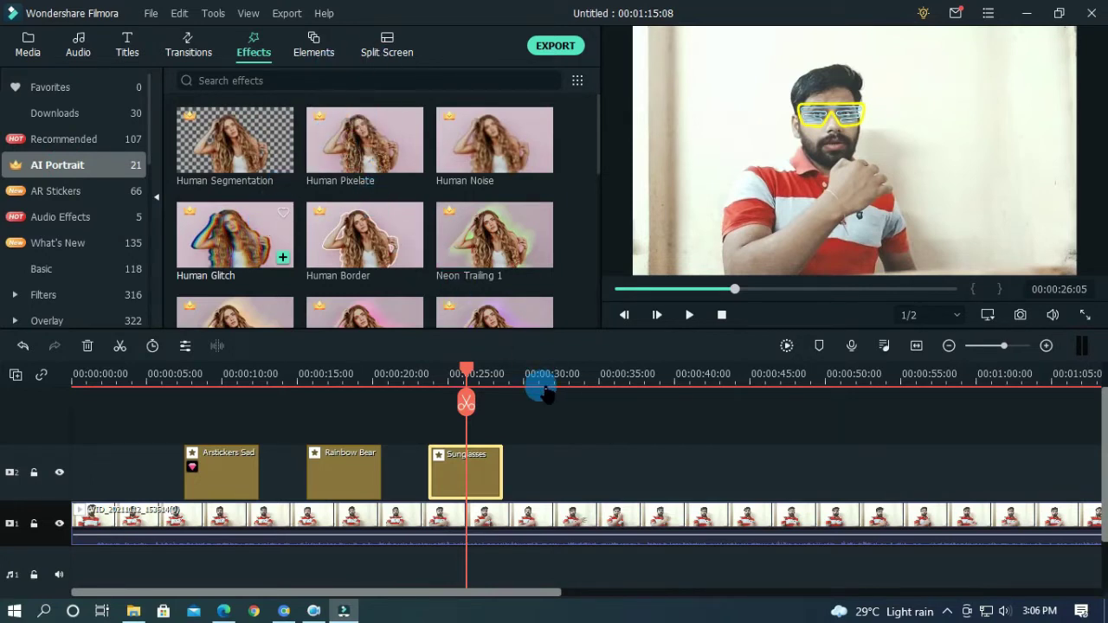
pyautogui.press('Delete')
pyautogui.click(334, 472)
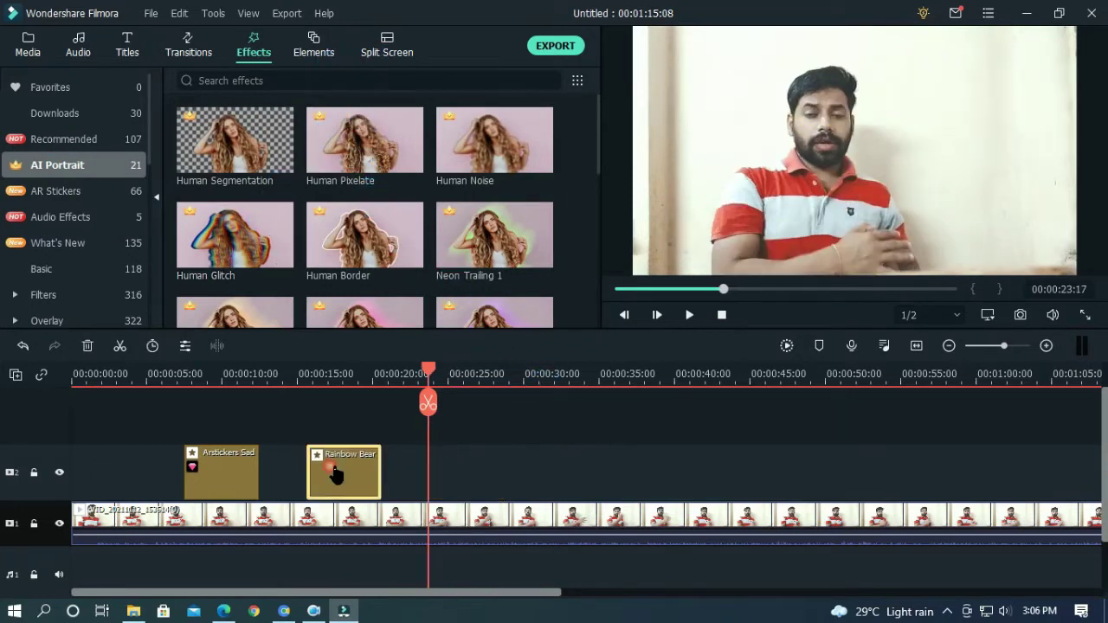
pyautogui.press('Delete')
pyautogui.click(239, 472)
pyautogui.press('Delete')
# - Place the Human Segmentation effect above the video at about 7 seconds and scrub through it to preview the result
pyautogui.moveTo(245, 170)
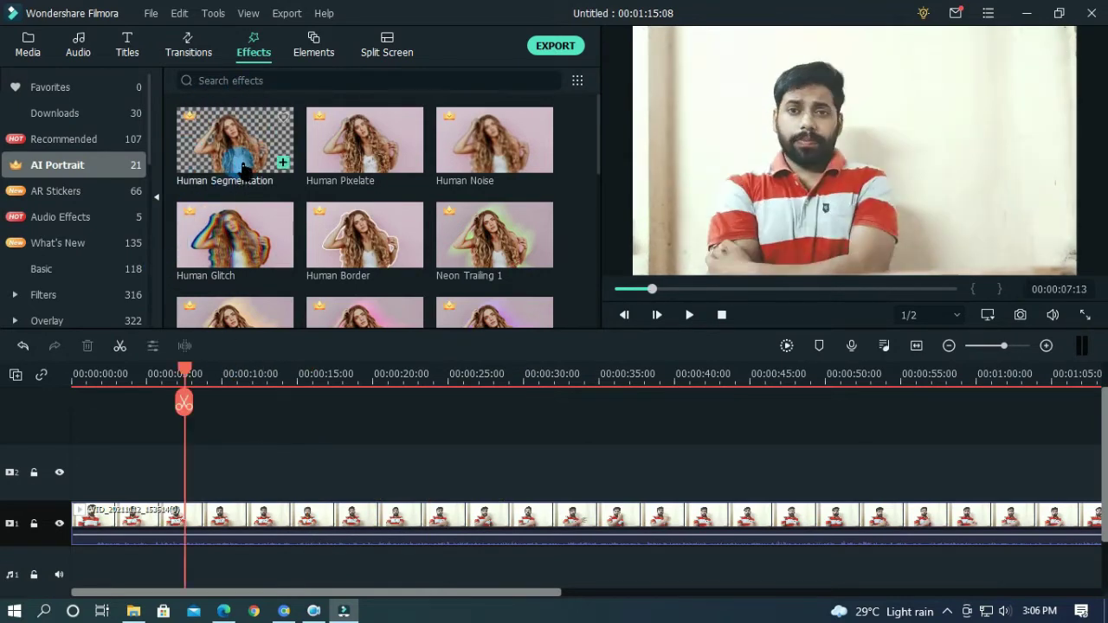
pyautogui.moveTo(236, 293); pyautogui.dragTo(264, 450)
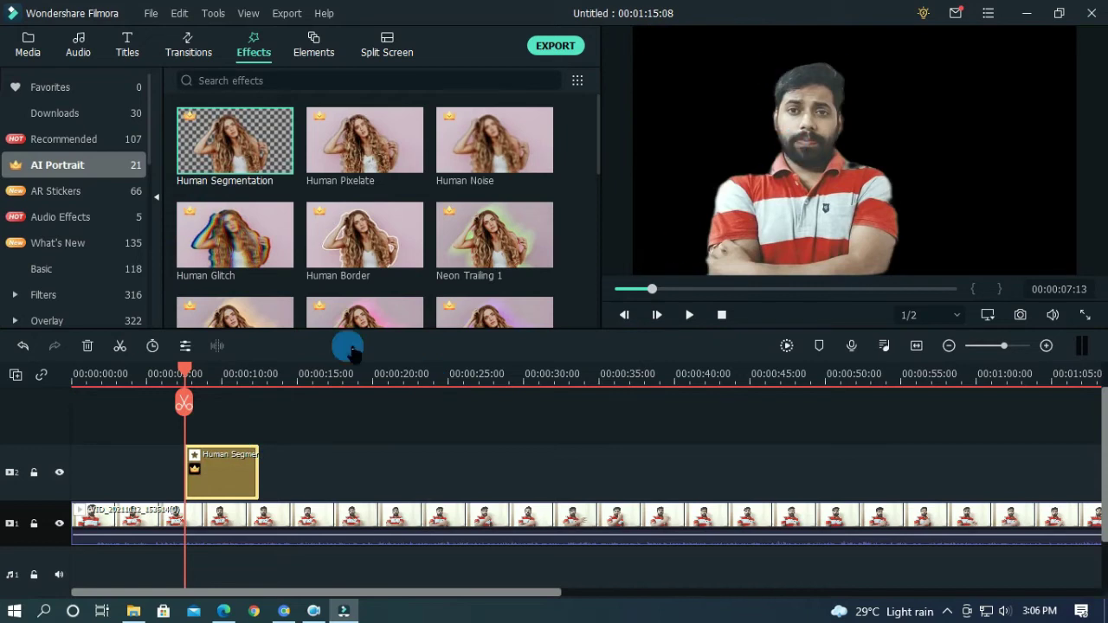
pyautogui.moveTo(185, 373); pyautogui.dragTo(215, 386)
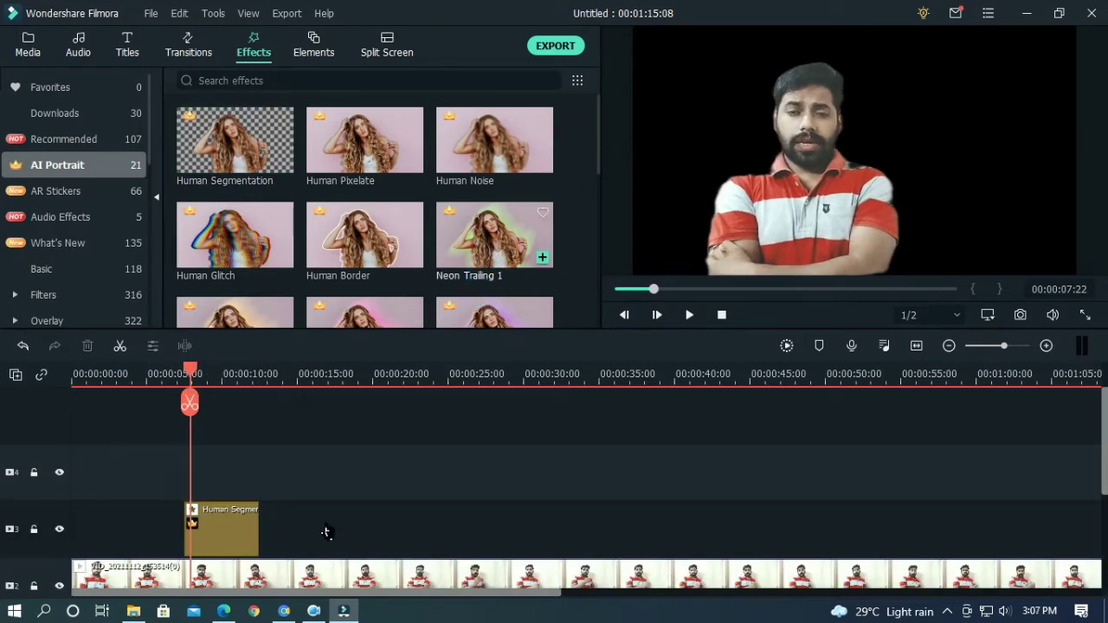
# - Place the Neon Trailing 1 effect after the Human Segmentation clip, at about 16 seconds, and play it back
pyautogui.moveTo(325, 532); pyautogui.dragTo(325, 530)
pyautogui.click(326, 378)
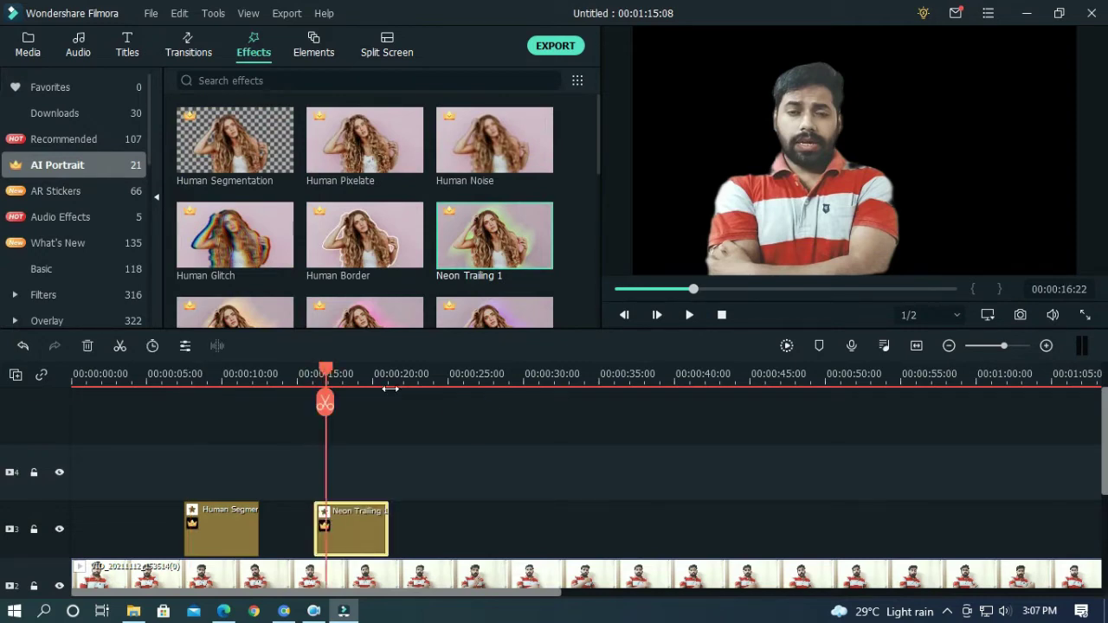
pyautogui.press('space')
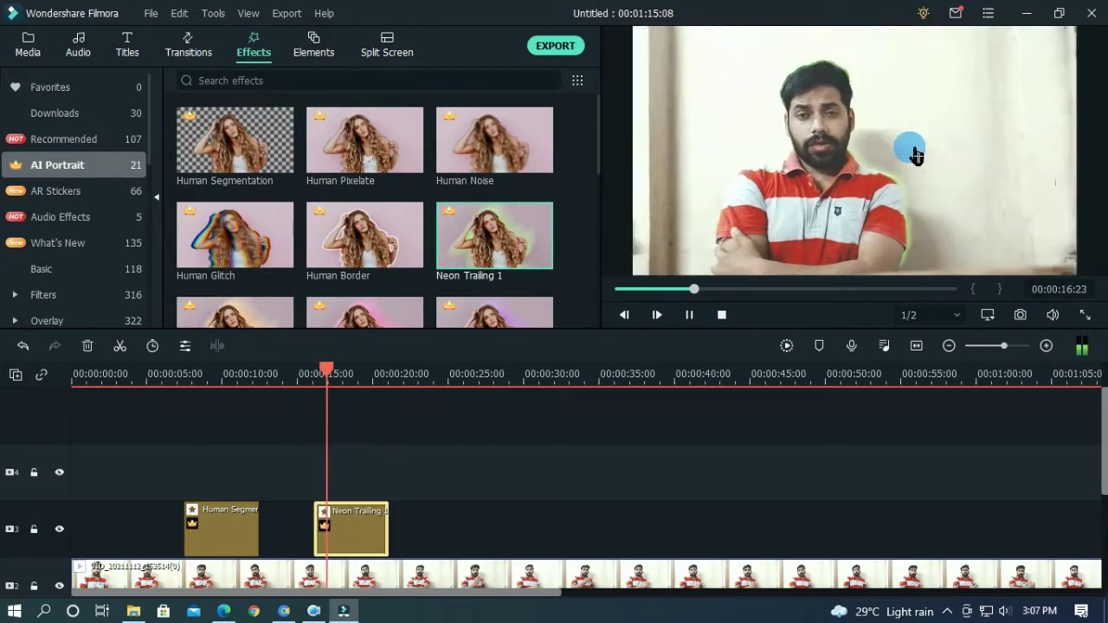
pyautogui.click(897, 266)
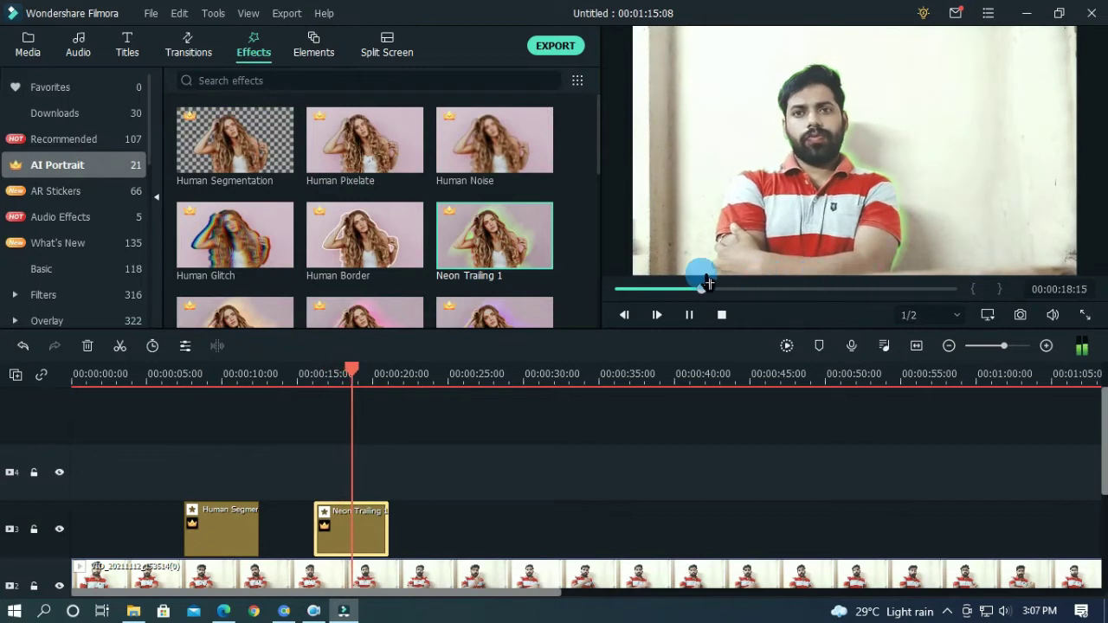
# - Place the Human Glitch effect after the Neon Trailing 1 clip, at about 23 seconds, and play it back
pyautogui.moveTo(259, 247); pyautogui.dragTo(425, 520)
pyautogui.click(430, 381)
pyautogui.press('space')
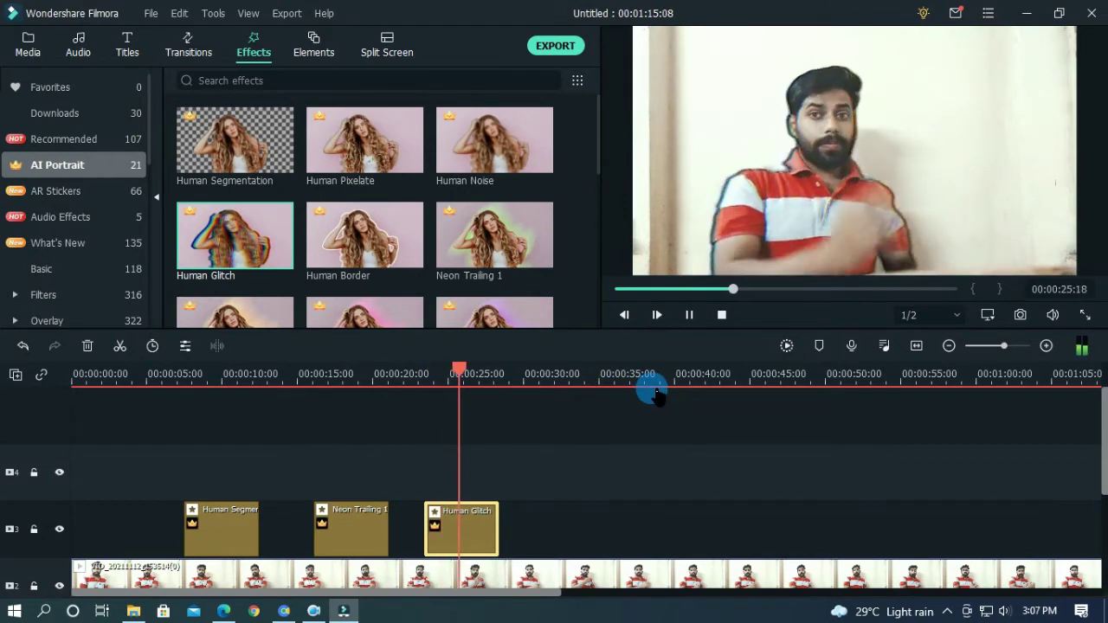
pyautogui.press('space')
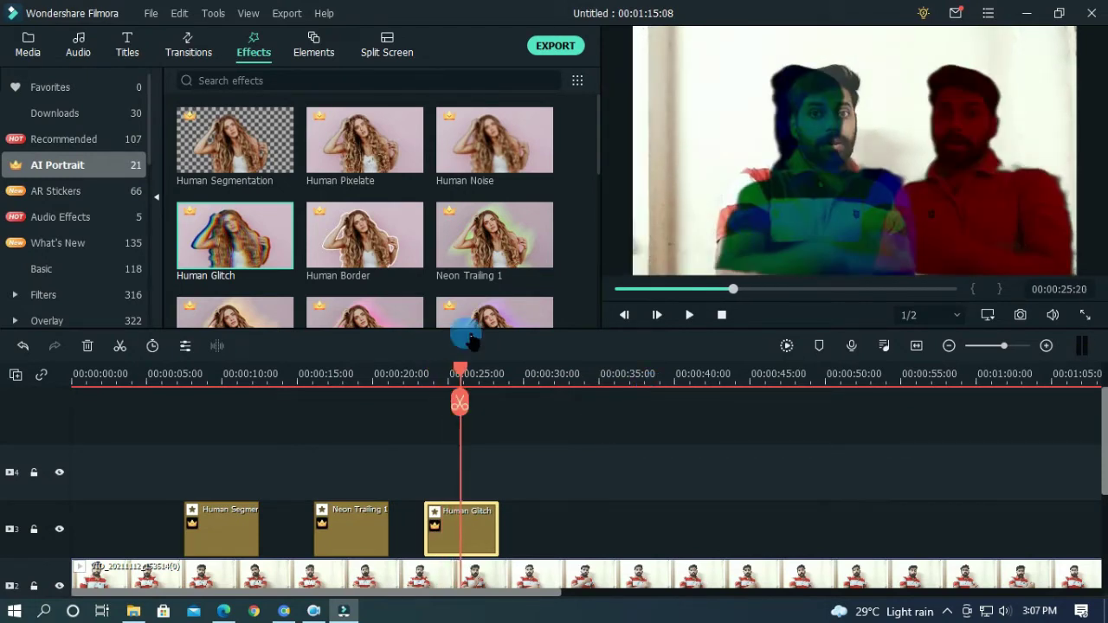
# - Show the Elements library and delete the Human Glitch, Neon Trailing 1 and Human Segmentation clips from the timeline
pyautogui.click(319, 49)
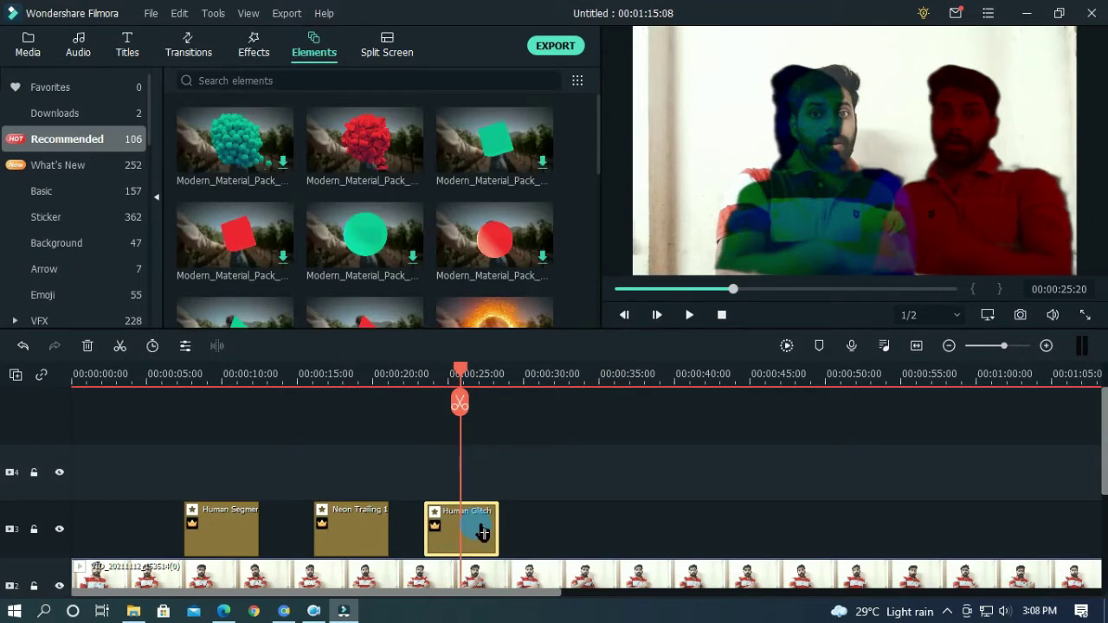
pyautogui.press('Delete')
pyautogui.click(381, 530)
pyautogui.press('Delete')
pyautogui.click(234, 530)
pyautogui.press('Delete')
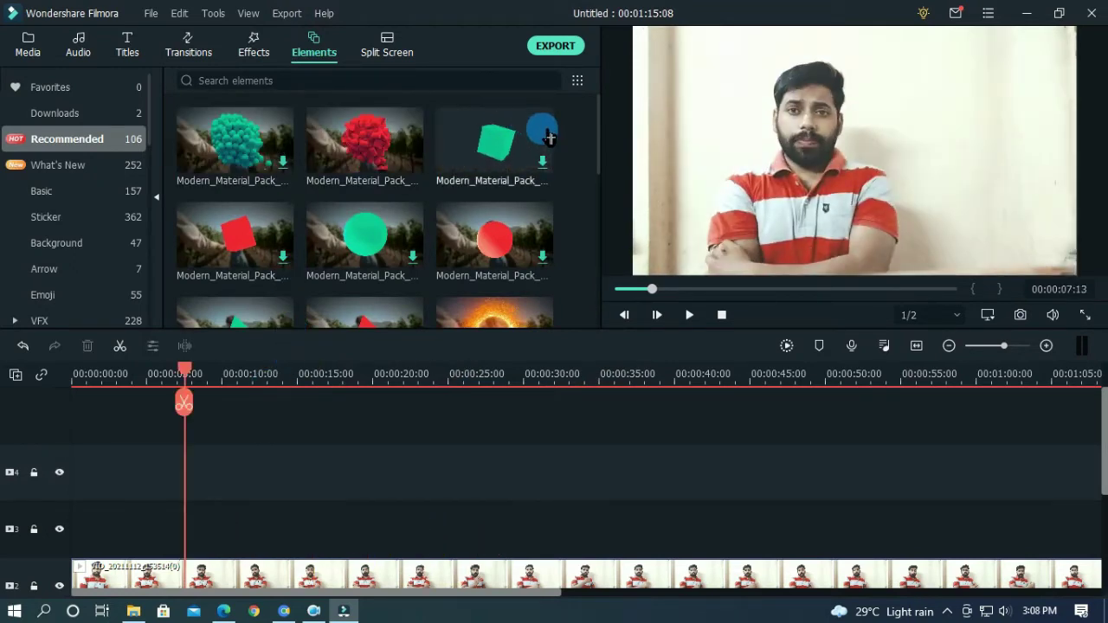
# - Place the Superheroes Cinematic Pack fire ring element above the video at about 7 seconds and play it back
pyautogui.moveTo(606, 128); pyautogui.dragTo(604, 176)
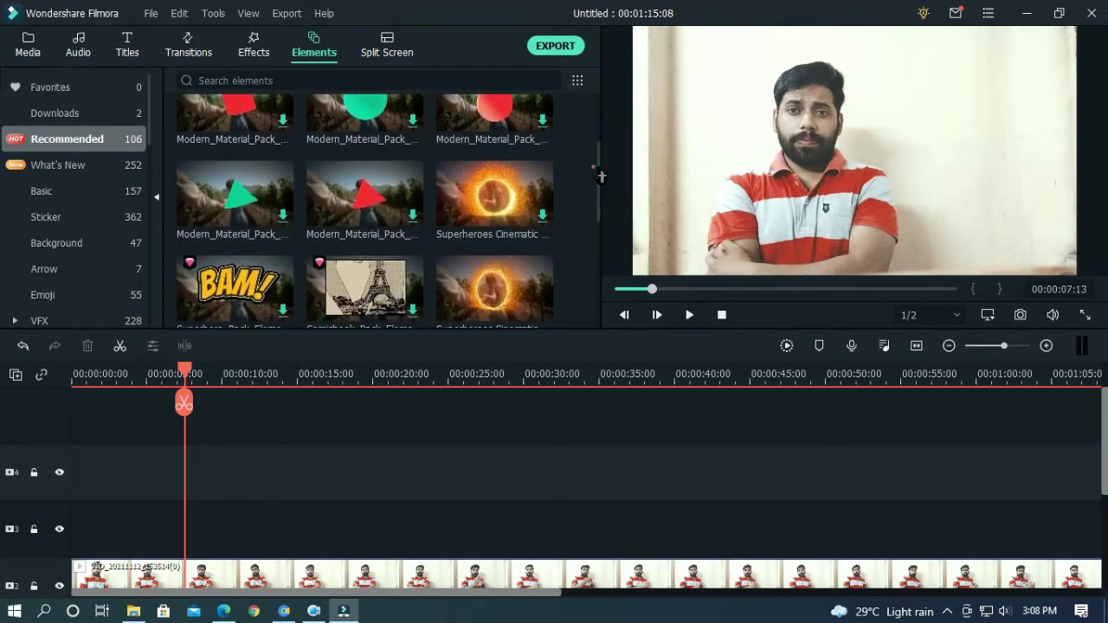
pyautogui.moveTo(508, 190); pyautogui.dragTo(190, 517)
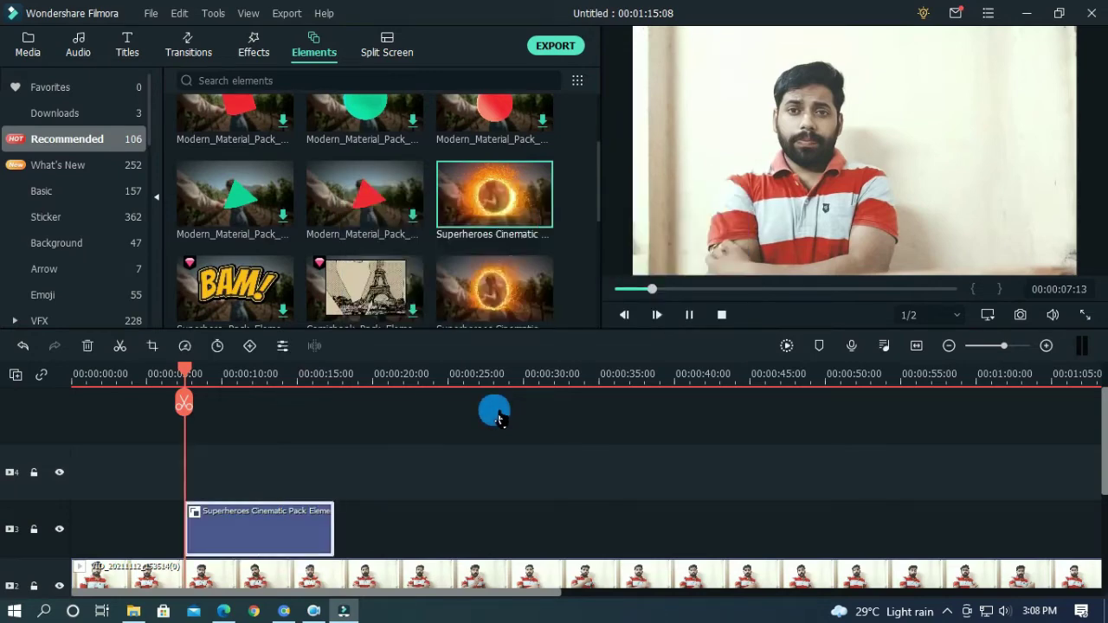
pyautogui.press('space')
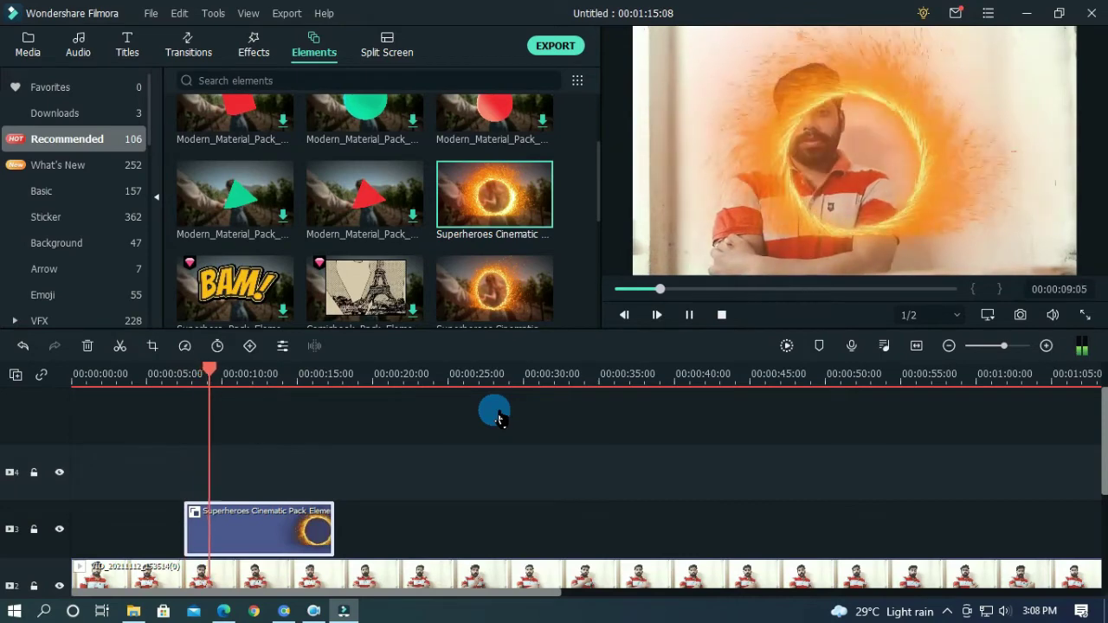
pyautogui.press('space')
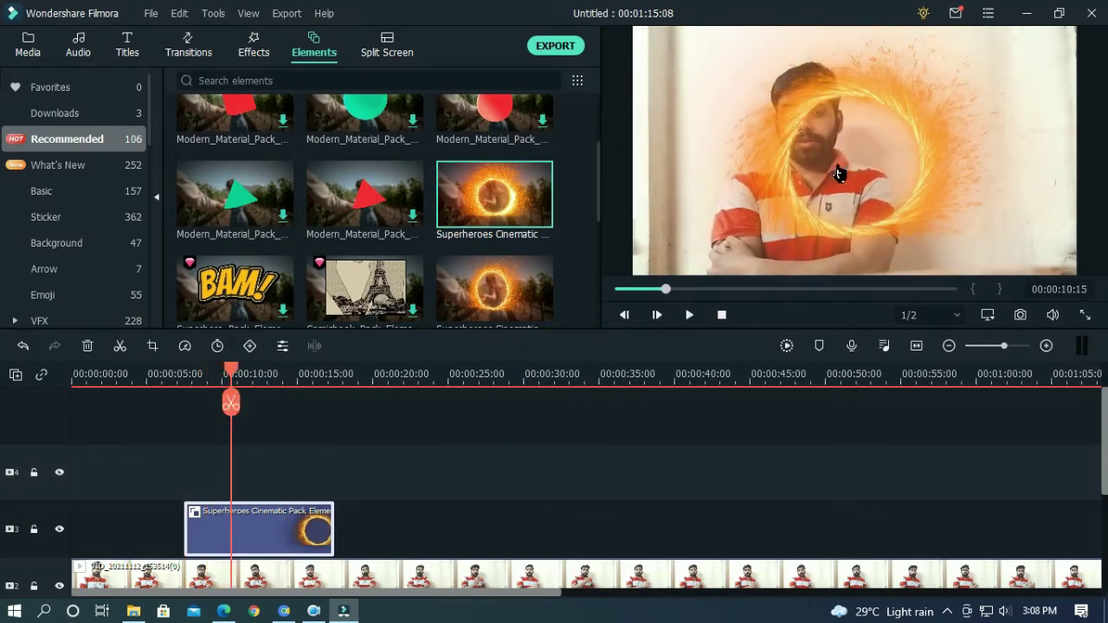
# - Reposition the fire ring in the preview so it surrounds the man's head and play the clip
pyautogui.moveTo(838, 174); pyautogui.dragTo(823, 149)
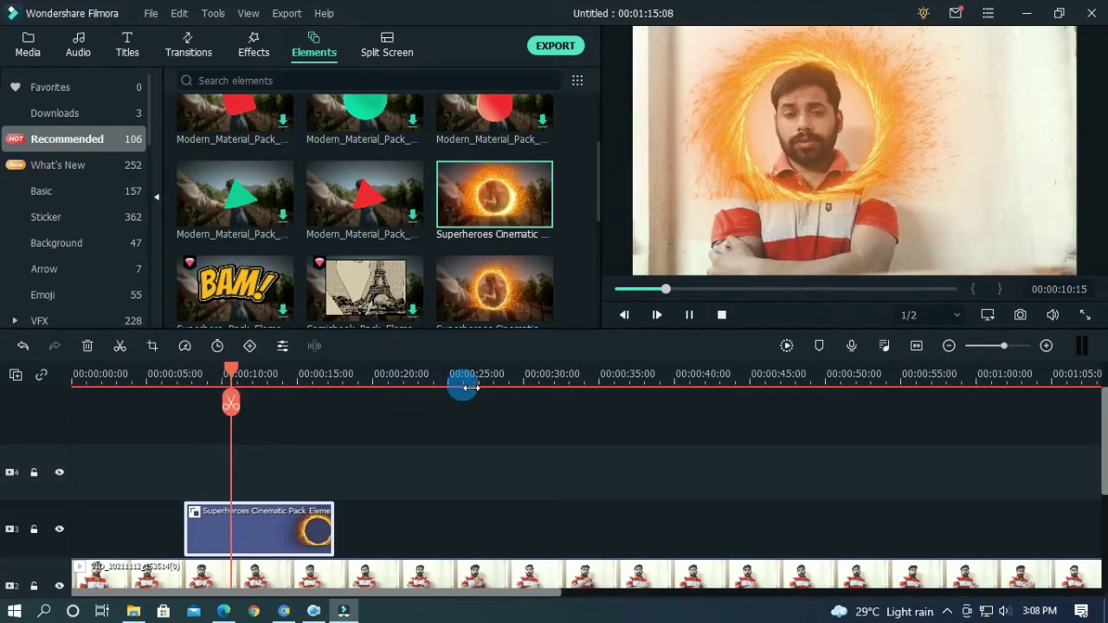
pyautogui.press('space')
pyautogui.press('space')
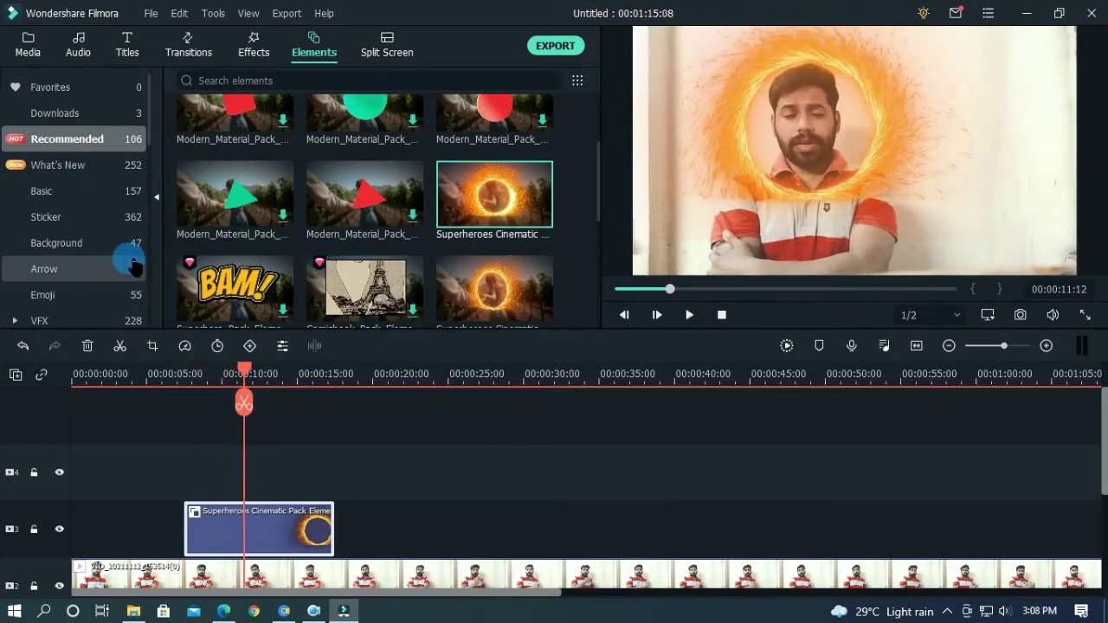
# - From the What's New elements, place the Top 10 Ranking number 1 element above the video at about 20 seconds and play it back
pyautogui.click(62, 173)
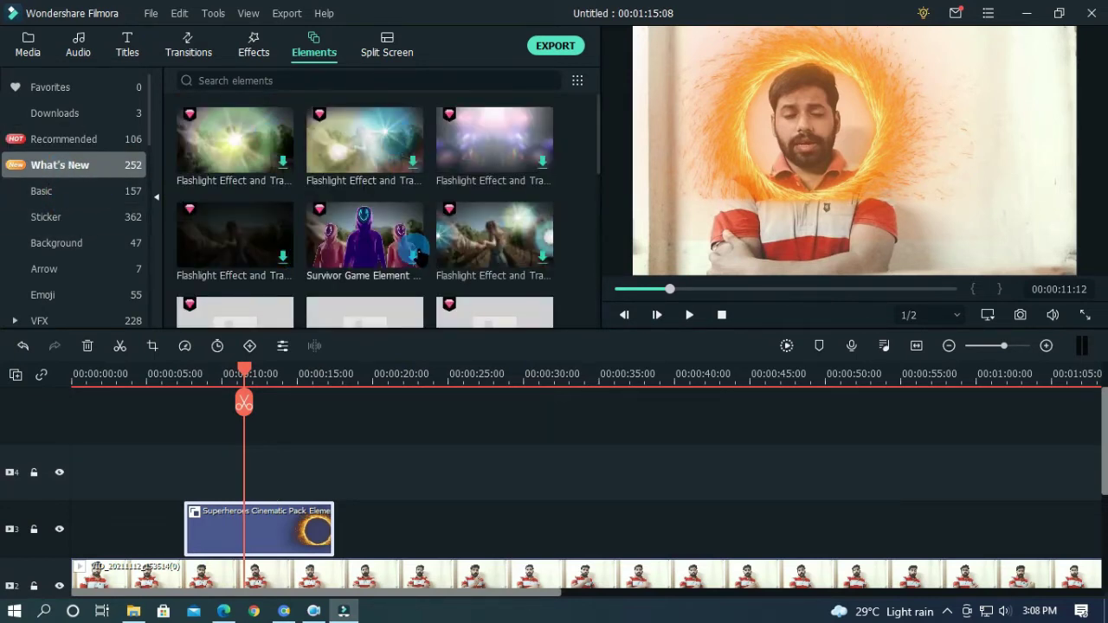
pyautogui.moveTo(596, 130); pyautogui.dragTo(603, 195)
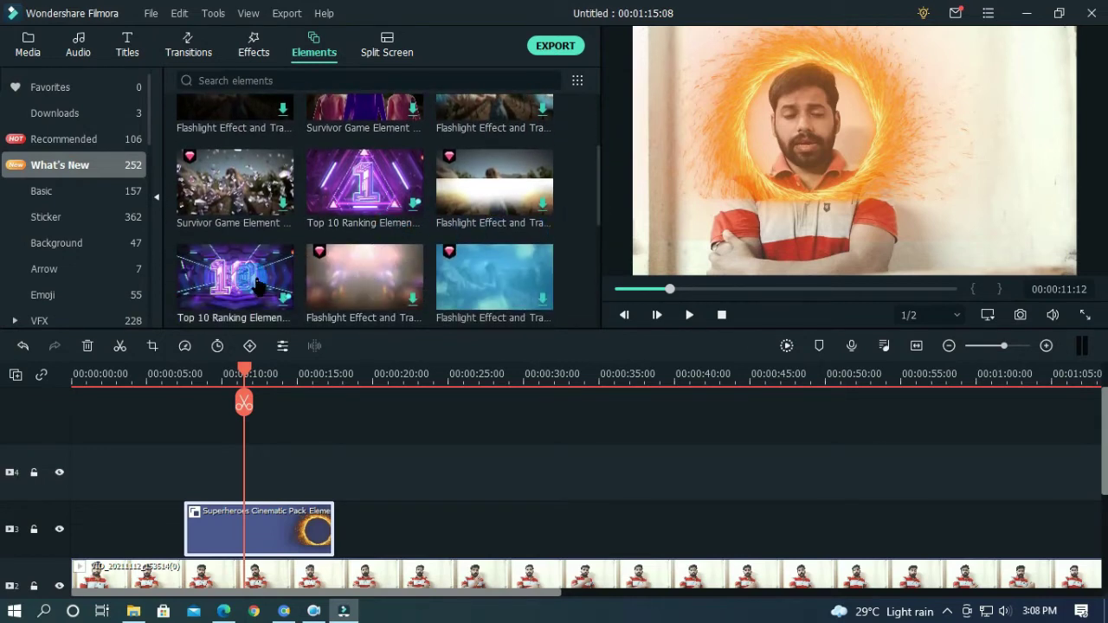
pyautogui.moveTo(364, 181); pyautogui.dragTo(390, 493)
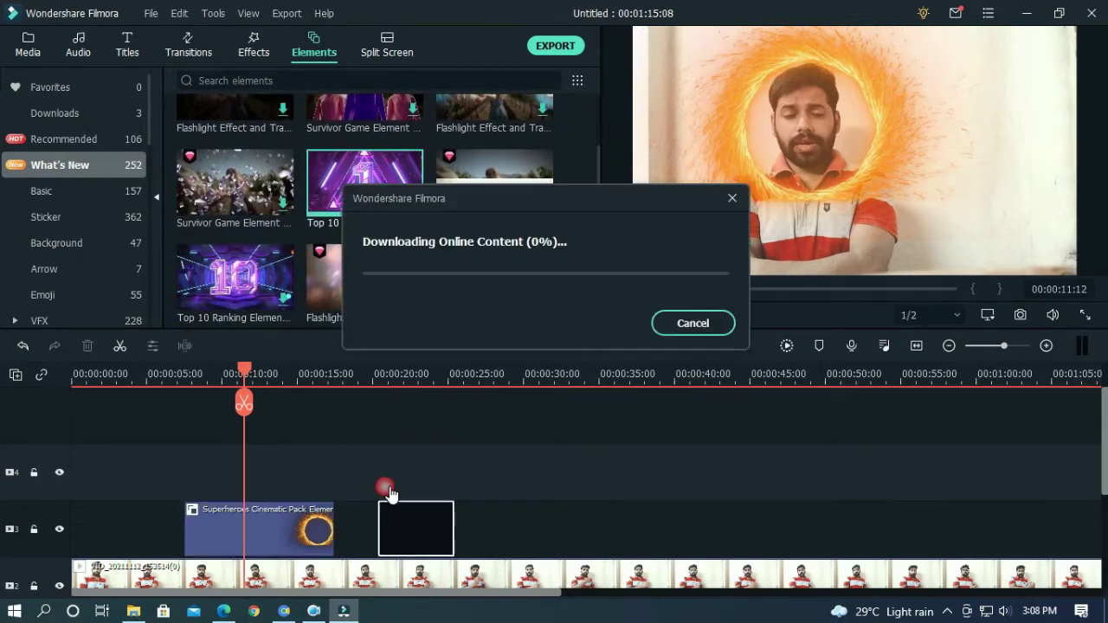
pyautogui.click(383, 378)
pyautogui.press('space')
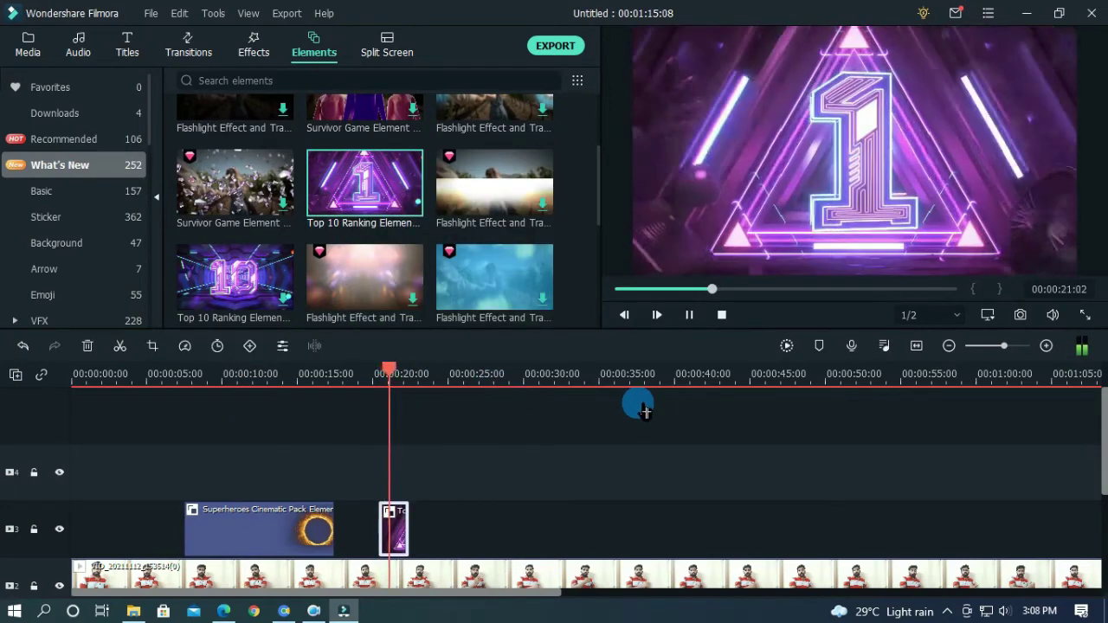
pyautogui.press('space')
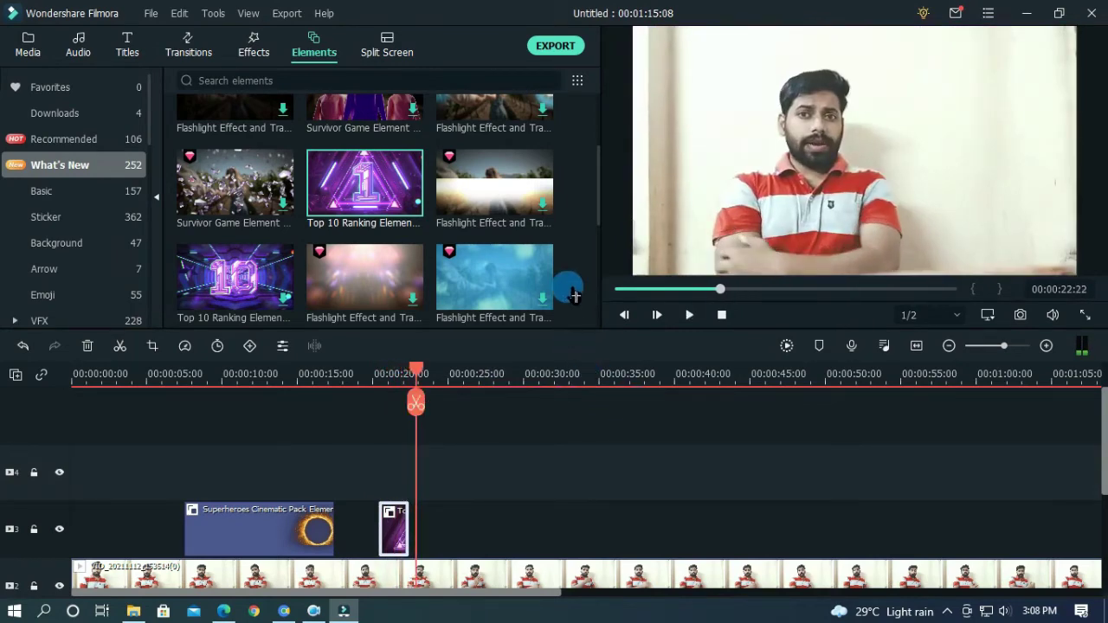
# - Browse the Sticker and VFX Fire elements, place Large_Scale_02 above the video at about 24 seconds and play it back
pyautogui.click(87, 216)
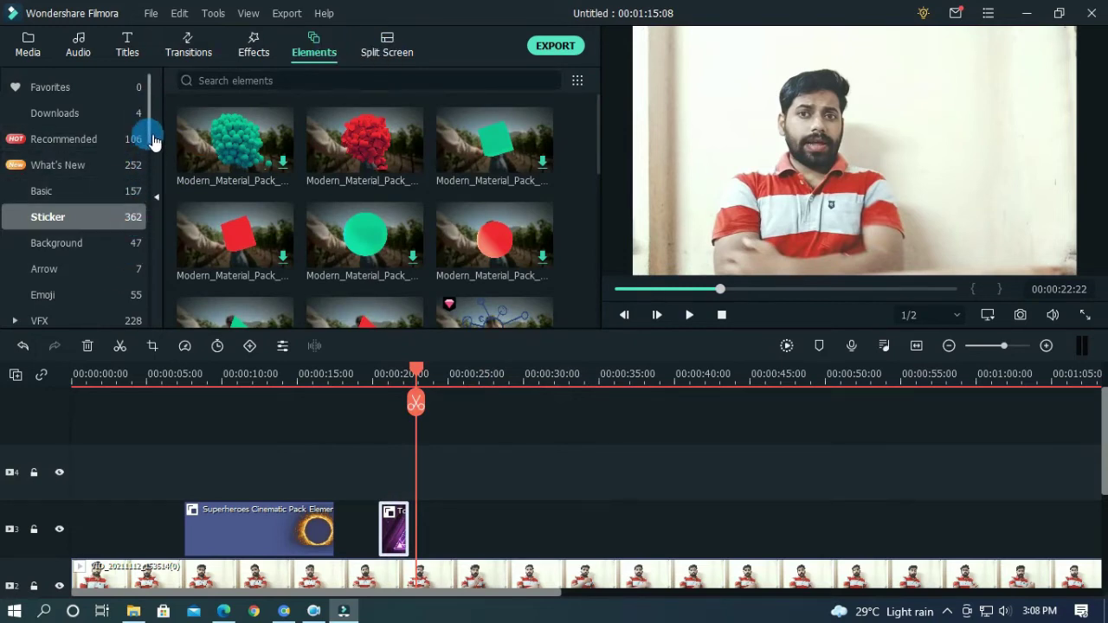
pyautogui.scroll(-1, 152, 149)
pyautogui.moveTo(152, 149); pyautogui.dragTo(150, 185)
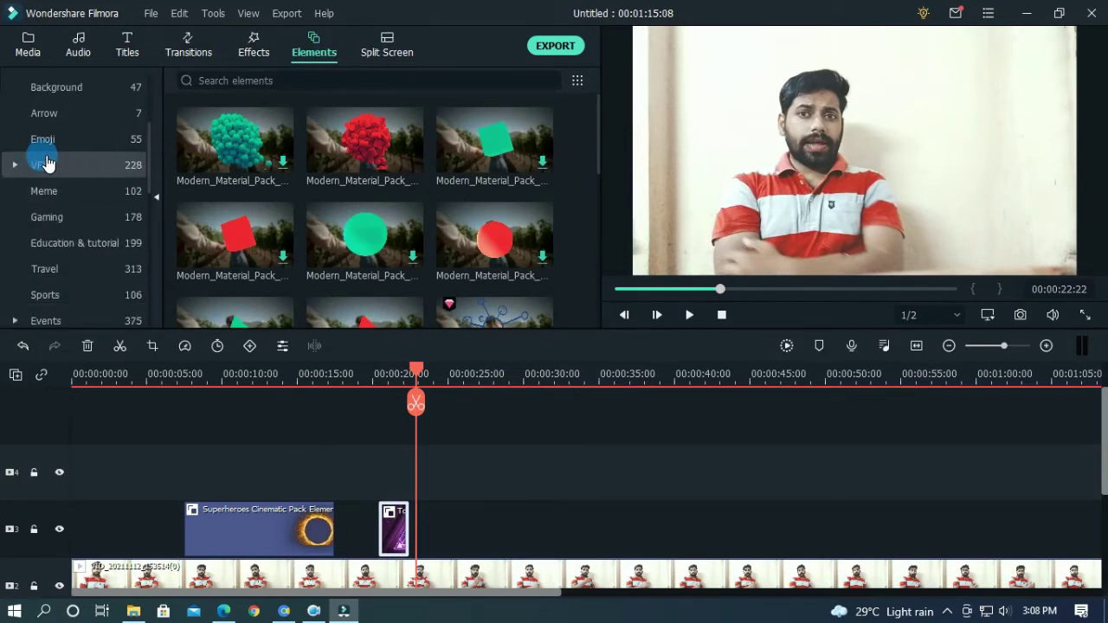
pyautogui.click(73, 165)
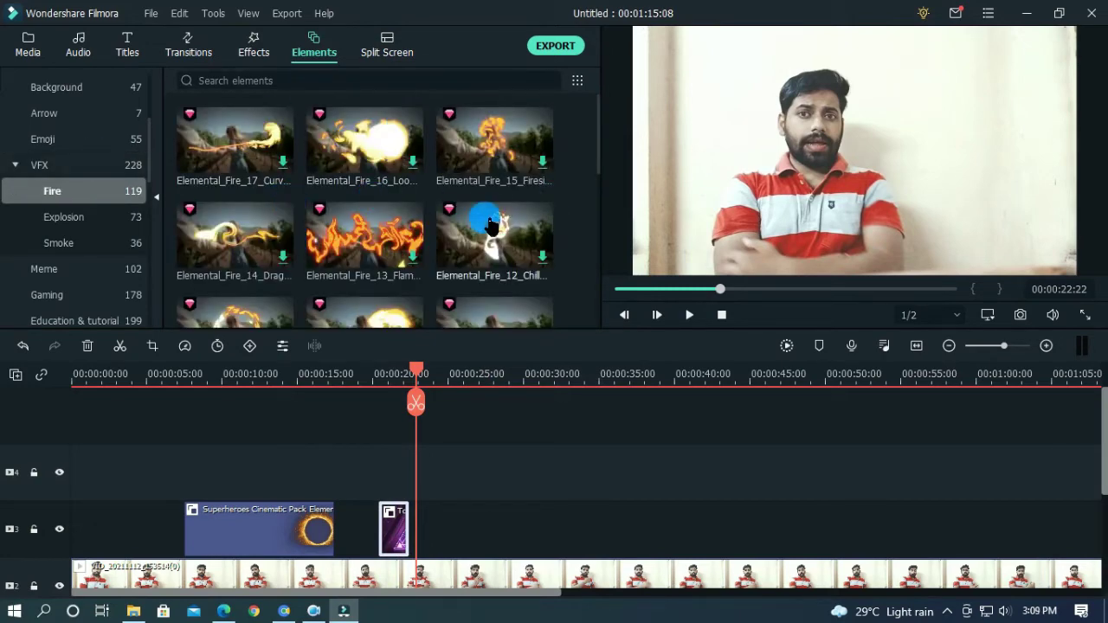
pyautogui.scroll(-10, 489, 224)
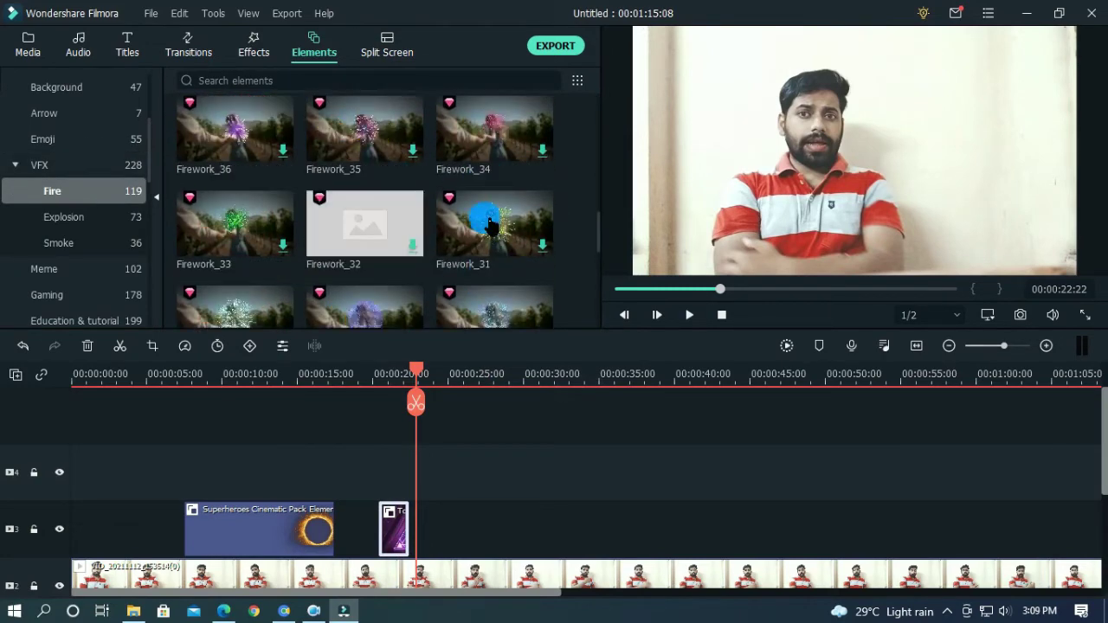
pyautogui.scroll(-7, 489, 224)
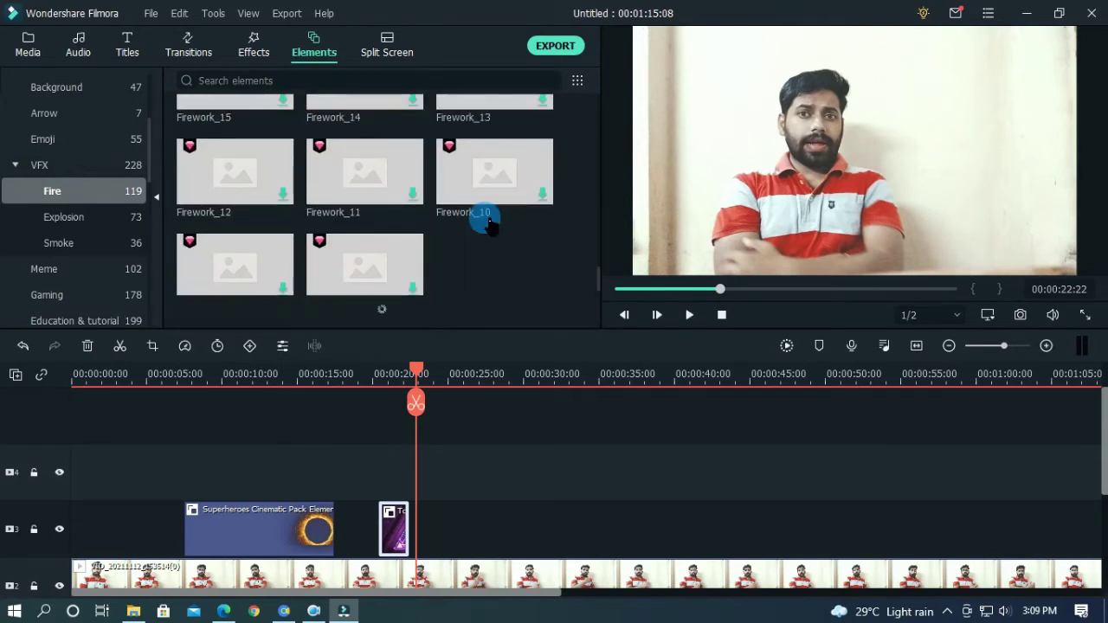
pyautogui.scroll(-8, 489, 224)
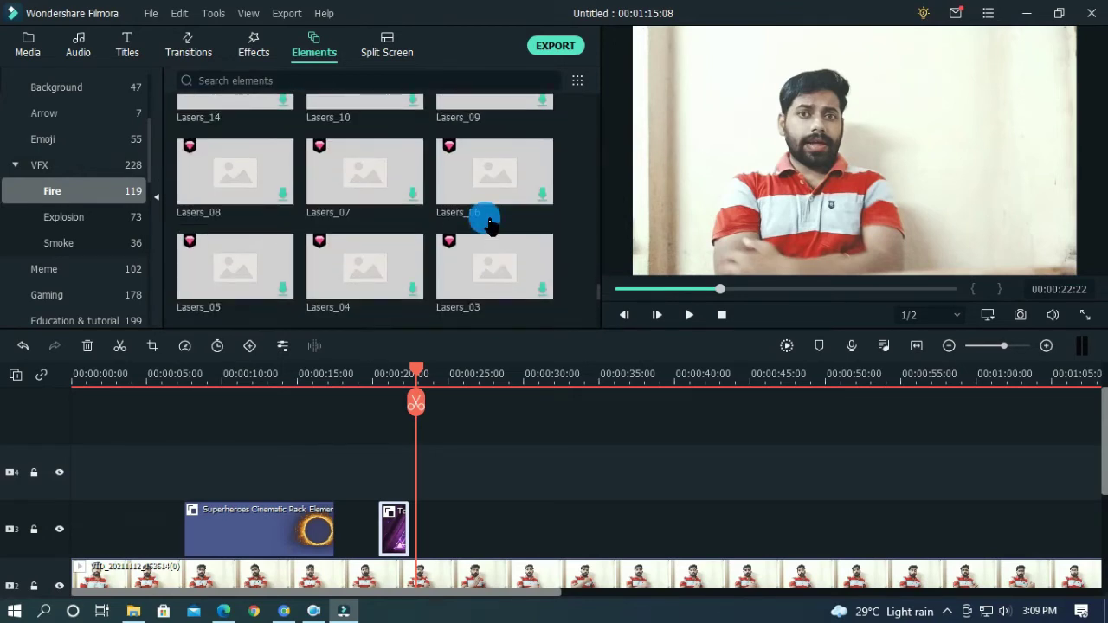
pyautogui.scroll(-5, 490, 223)
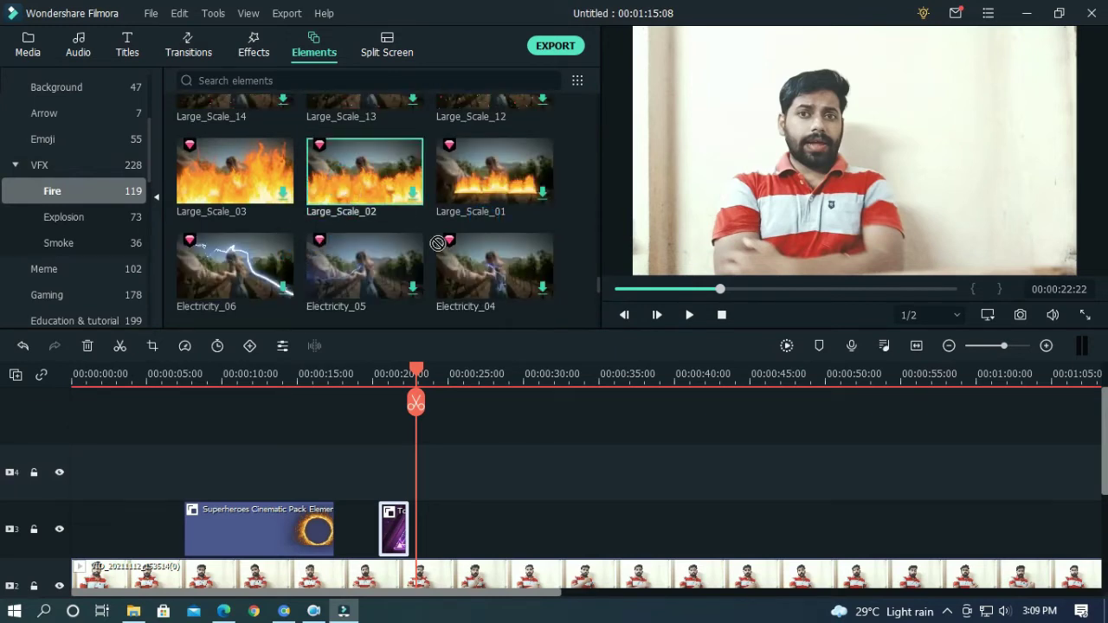
pyautogui.moveTo(438, 243); pyautogui.dragTo(452, 518)
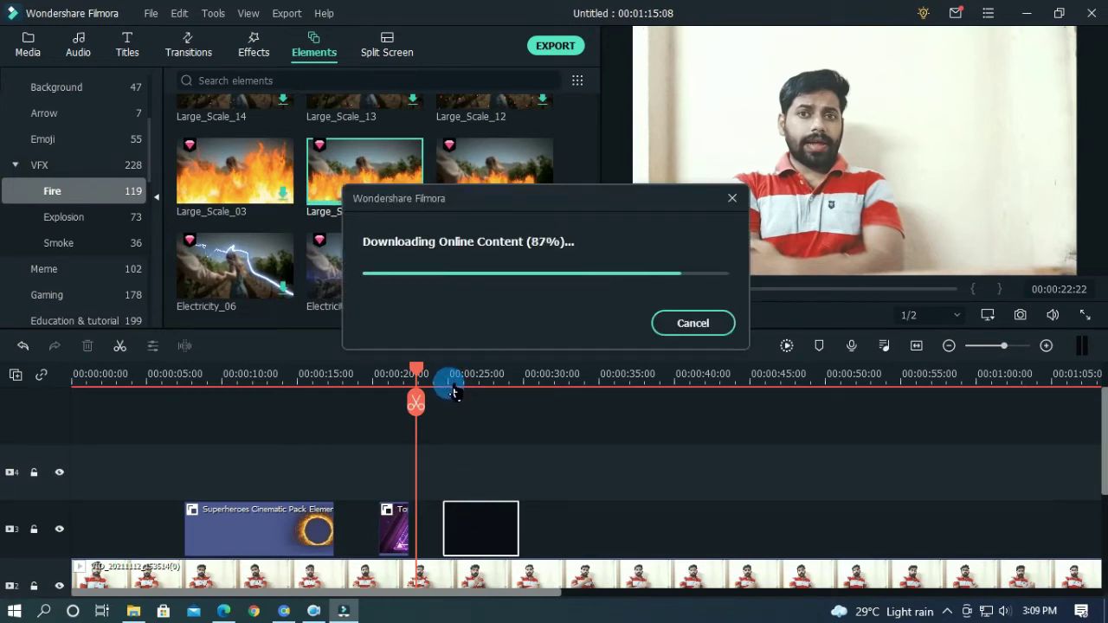
pyautogui.press('space')
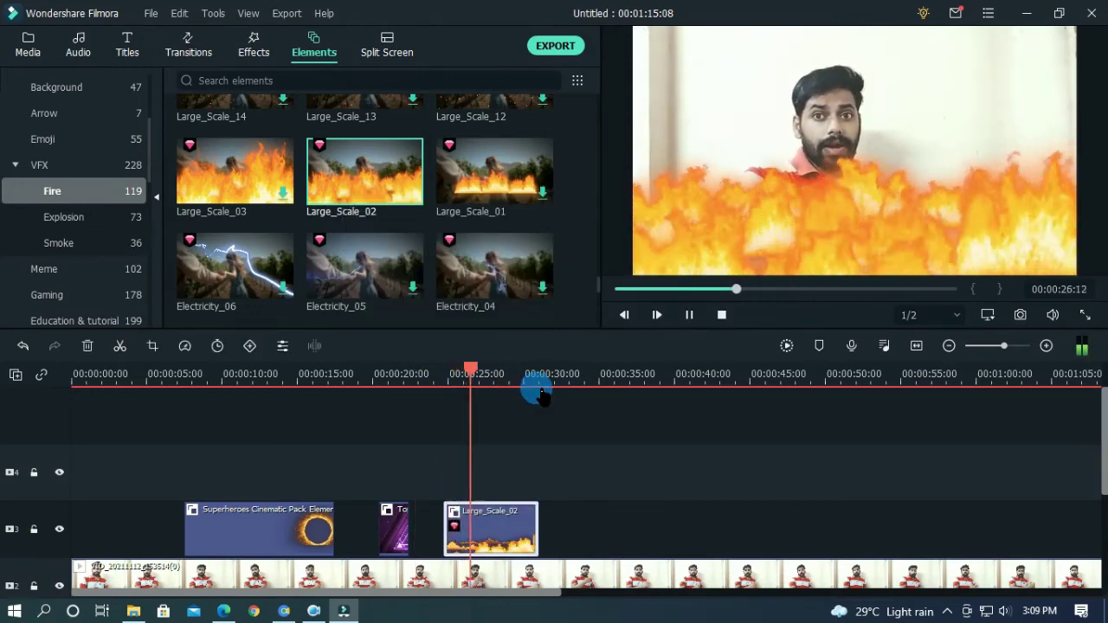
pyautogui.press('space')
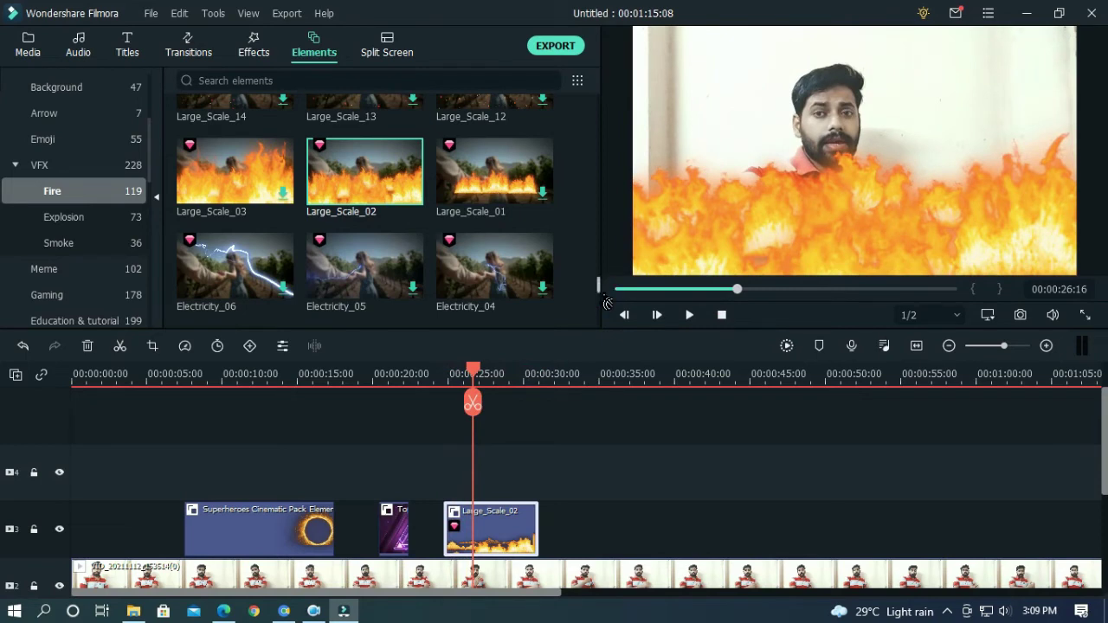
# - Look through more Fire elements and the Meme, Gaming, Travel and Sports element categories
pyautogui.moveTo(607, 302); pyautogui.dragTo(605, 316)
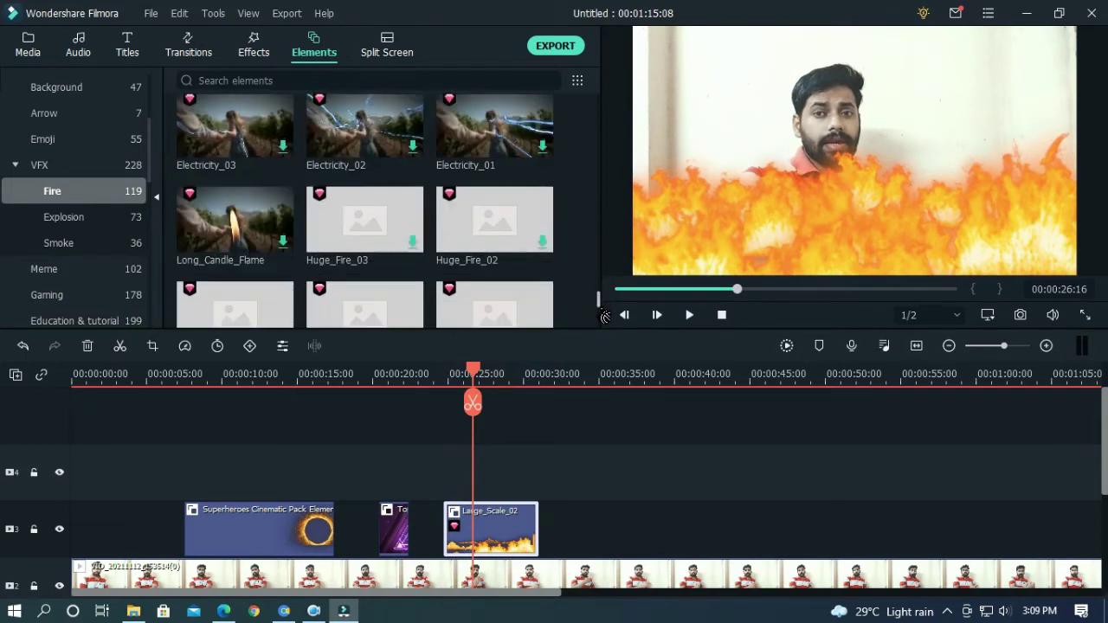
pyautogui.click(596, 305)
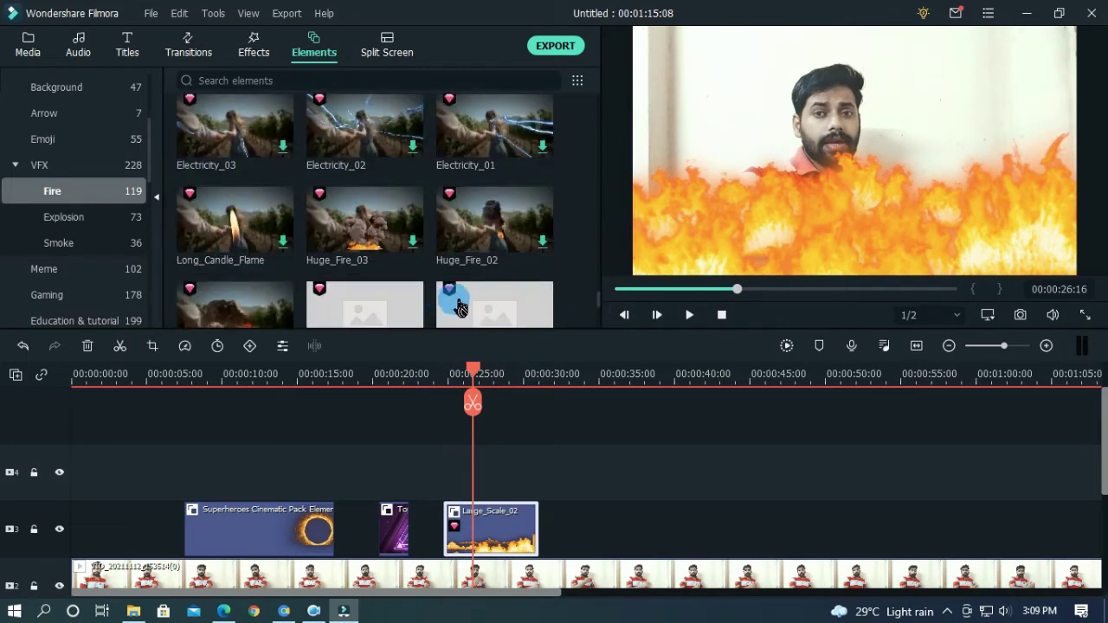
pyautogui.moveTo(606, 311); pyautogui.dragTo(609, 260)
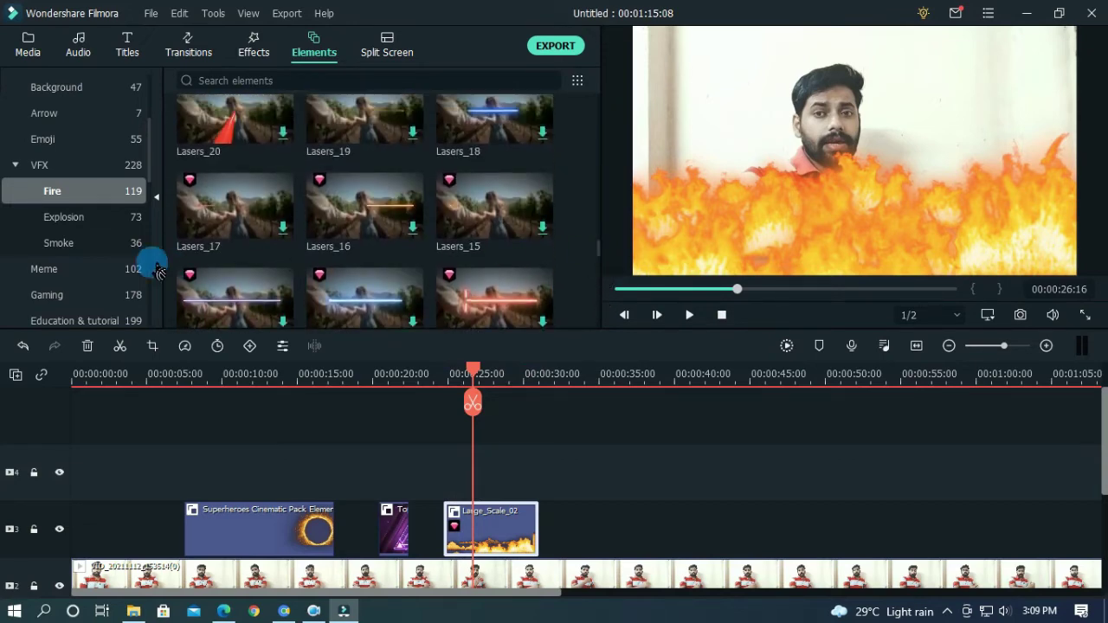
pyautogui.click(76, 271)
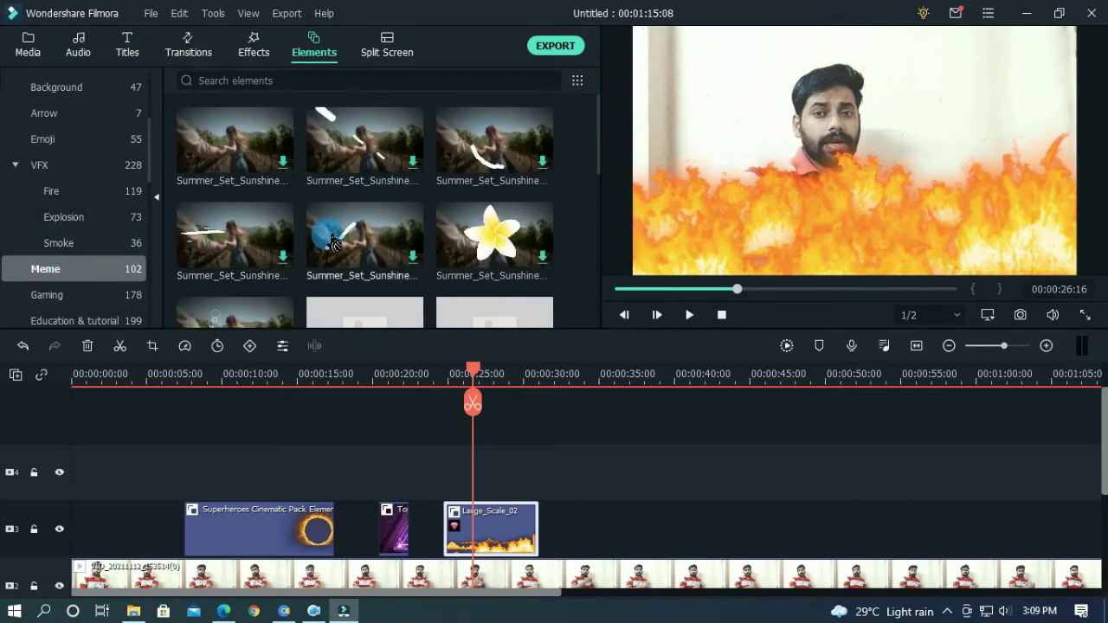
pyautogui.moveTo(149, 165); pyautogui.dragTo(151, 208)
pyautogui.click(57, 144)
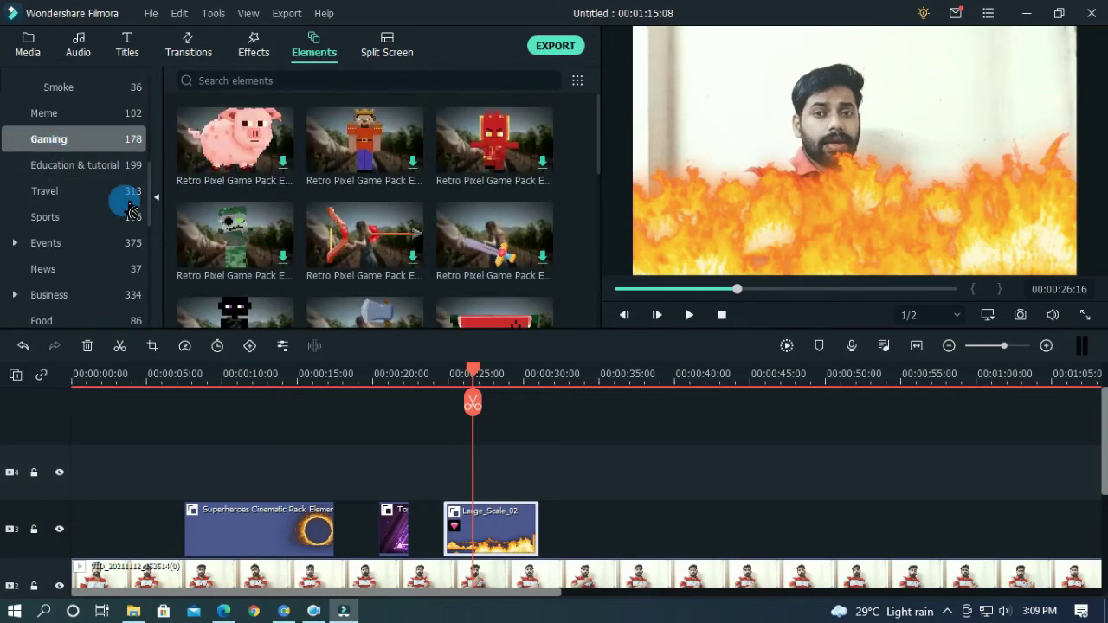
pyautogui.click(58, 192)
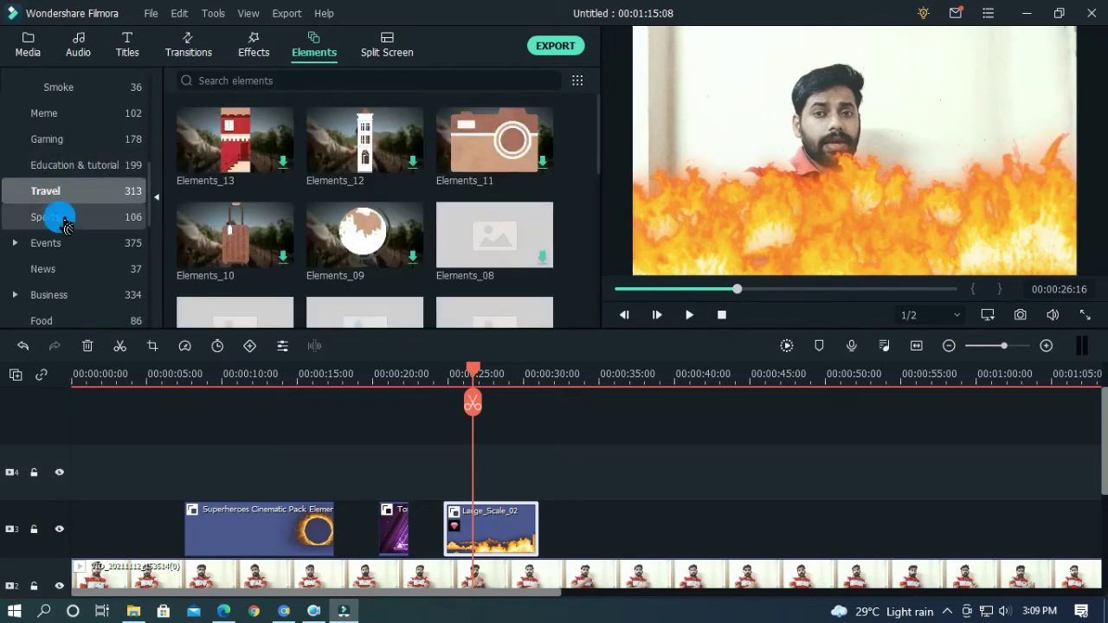
pyautogui.click(66, 223)
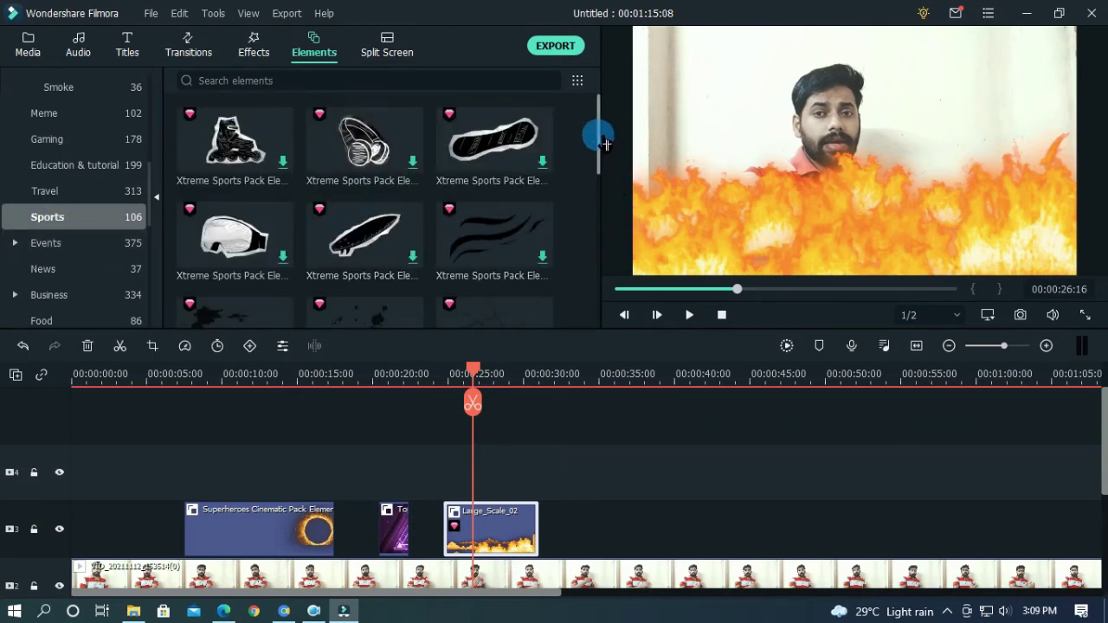
pyautogui.moveTo(598, 143); pyautogui.dragTo(595, 239)
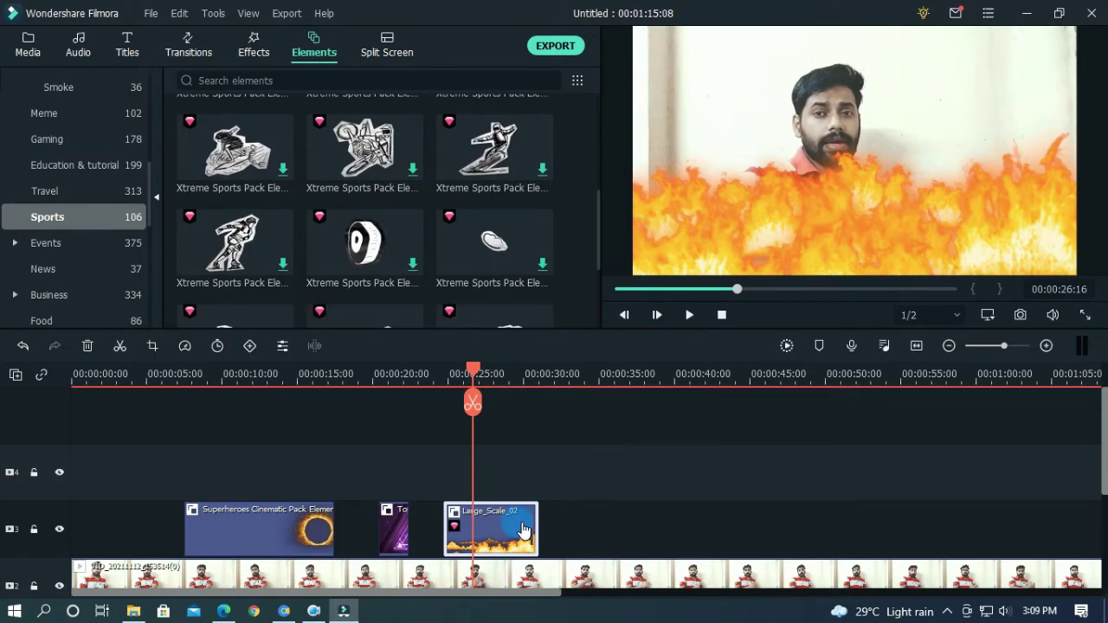
# - Delete the Large_Scale_02 and Top 10 Ranking clips from the timeline
pyautogui.press('Delete')
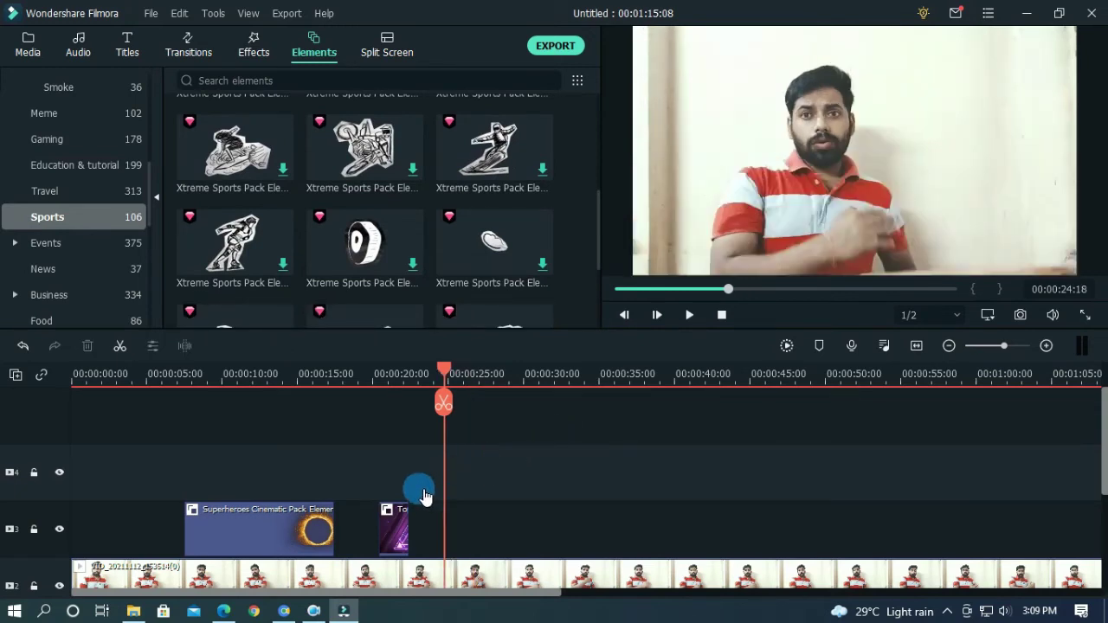
pyautogui.press('Delete')
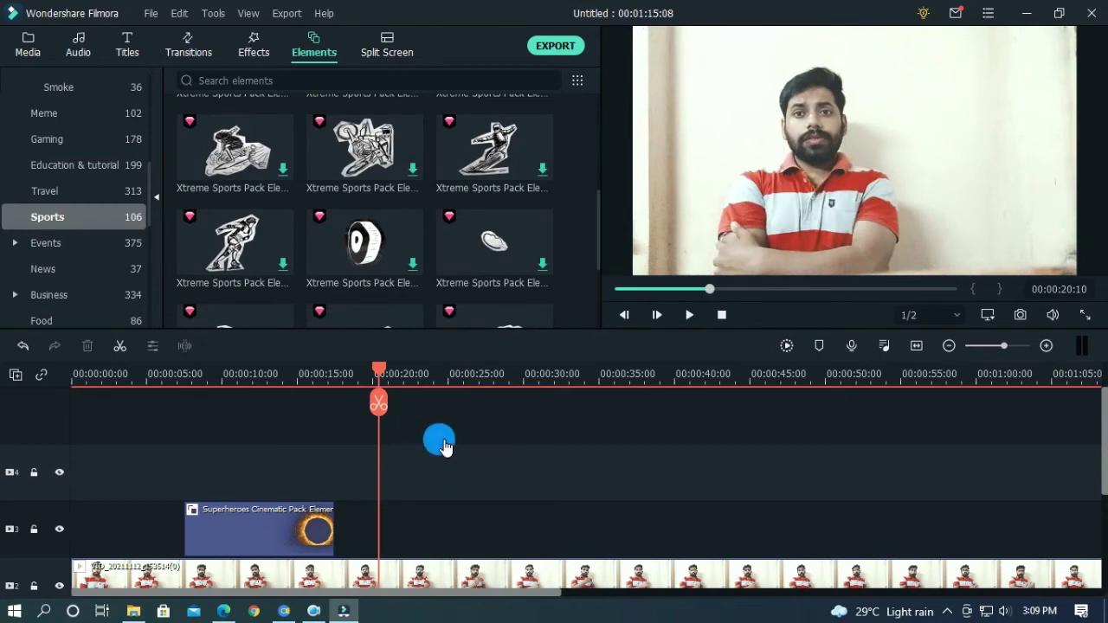
# - Look through the Business element category and the Sample Video clips in the media library
pyautogui.click(100, 294)
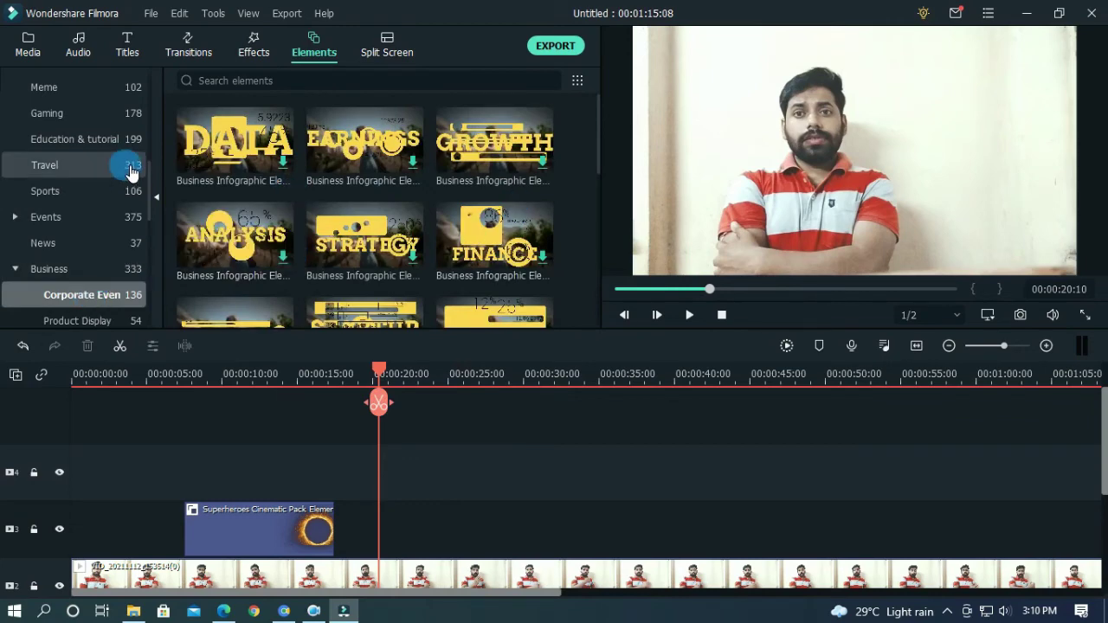
pyautogui.click(29, 52)
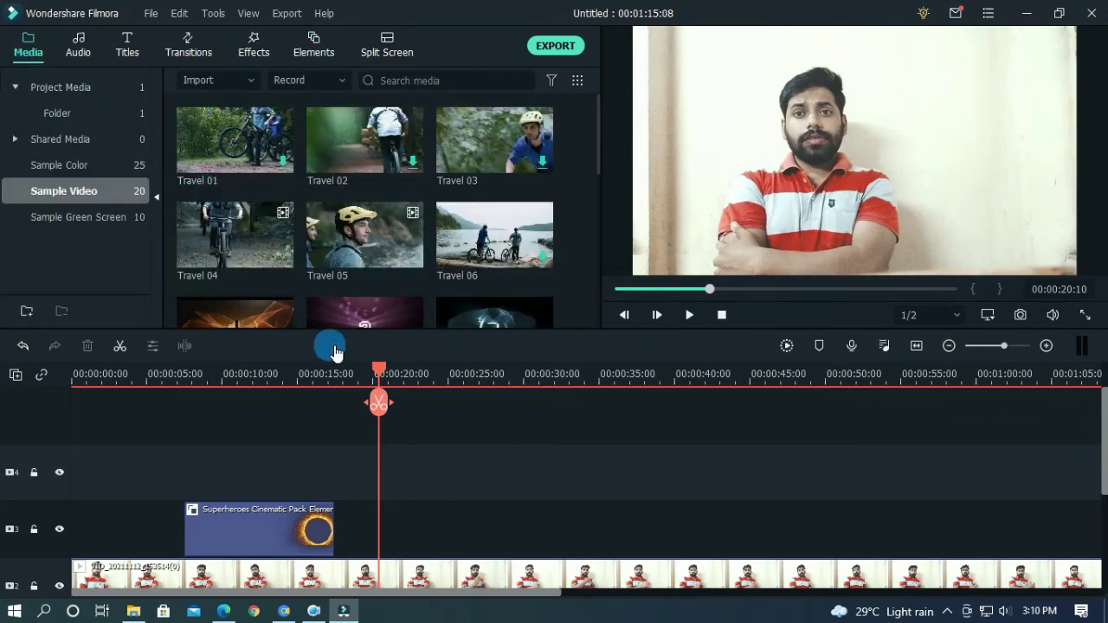
pyautogui.scroll(-2, 534, 252)
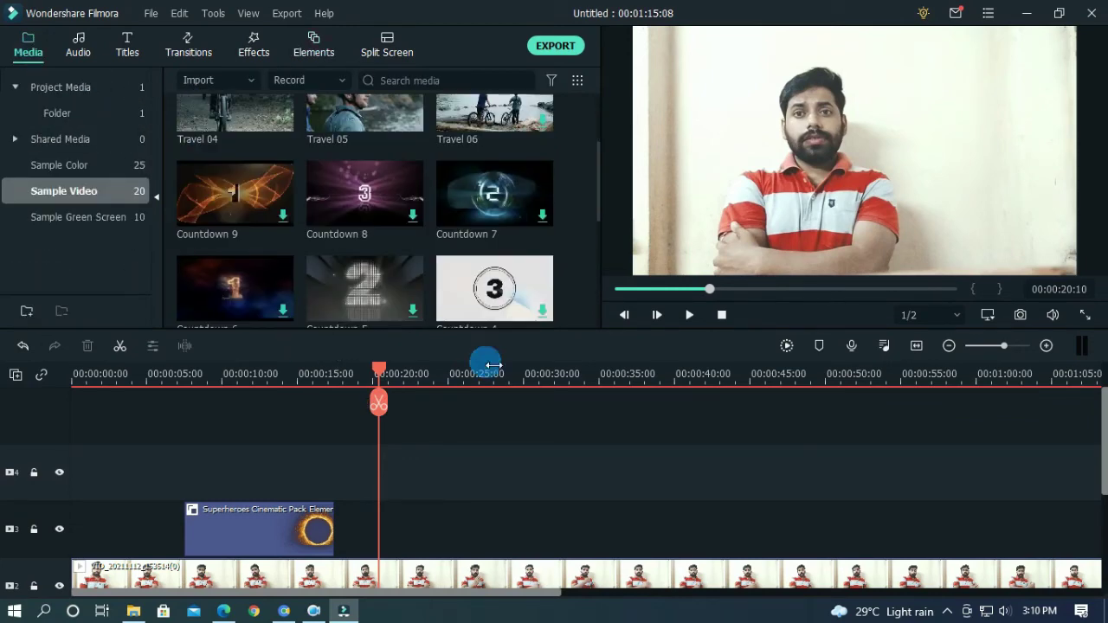
# - Examine the local MP4 export settings for the project and close them without exporting
pyautogui.click(558, 48)
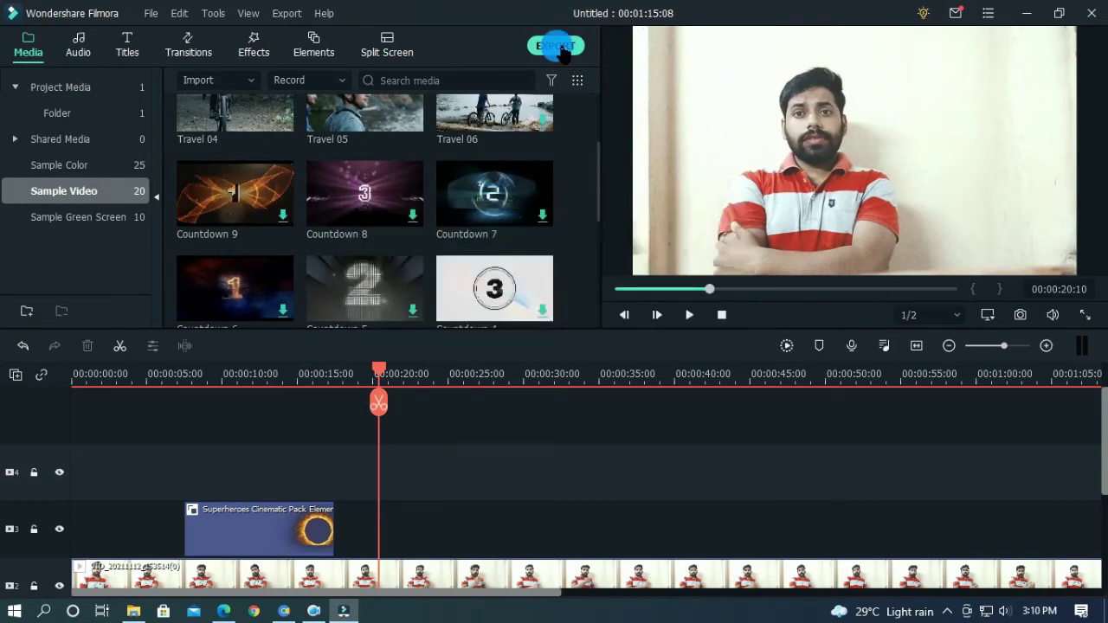
pyautogui.click(558, 48)
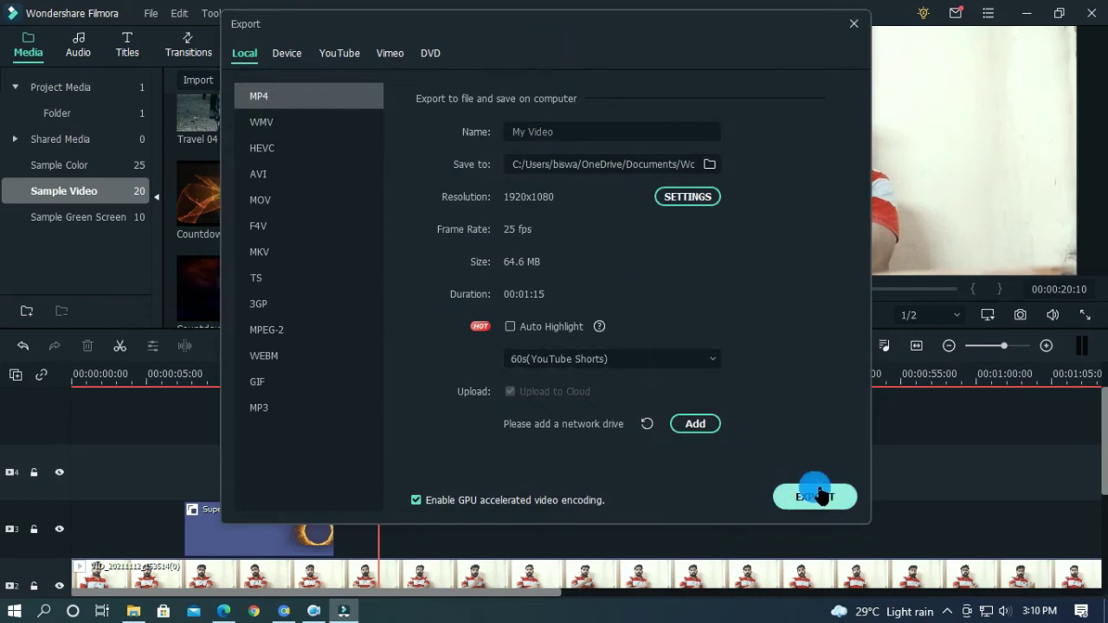
pyautogui.click(854, 24)
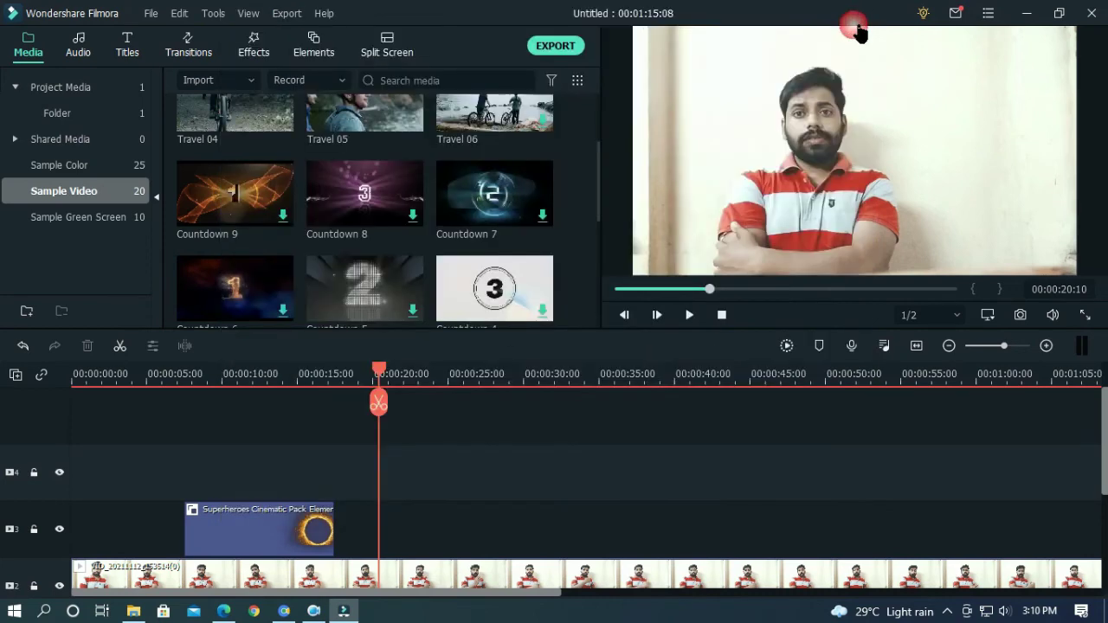
pyautogui.click(514, 417)
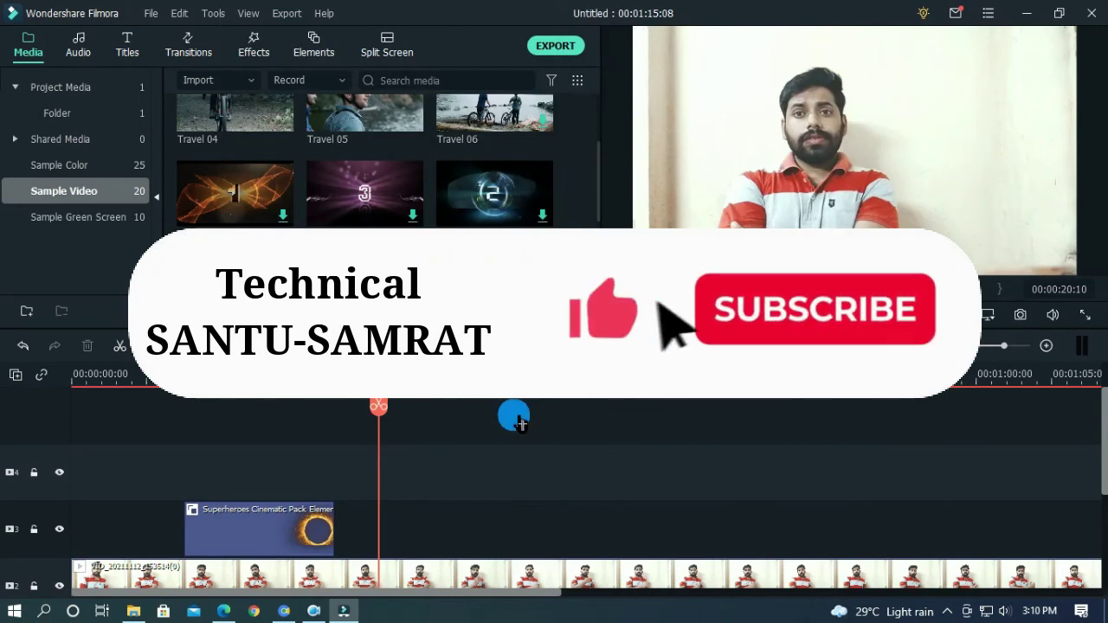